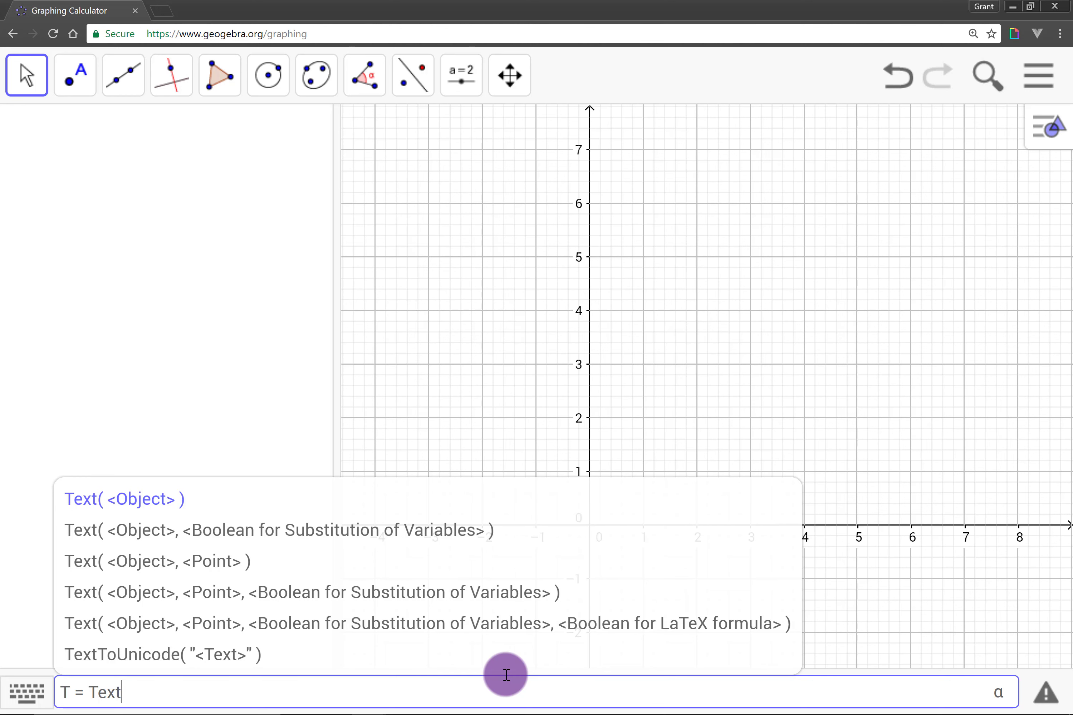
Clear the unfinished "T = Text" entry from the input bar.
key("BackSpace")
key("BackSpace")
key("BackSpace")
key("BackSpace")
key("BackSpace")
key("BackSpace")
key("BackSpace")
key("BackSpace")
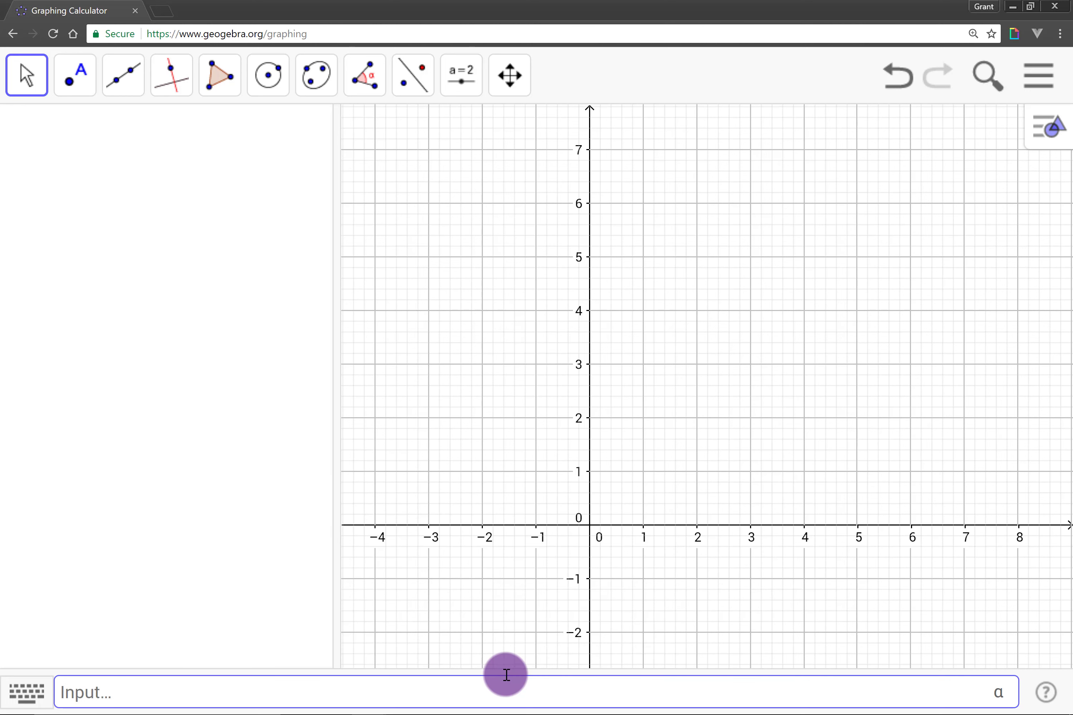
Place a text object at about (1.5, 5.2) with the Text tool, enter "This is some text" and show its preview.
left_click(471, 97)
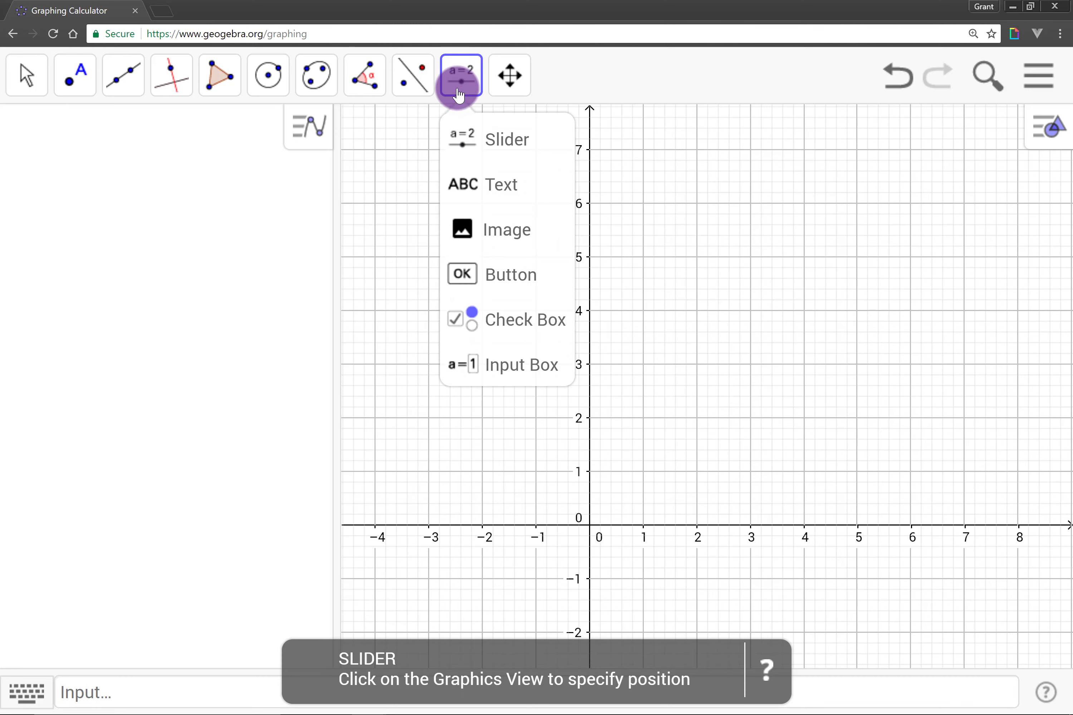
left_click(462, 229)
left_click(477, 189)
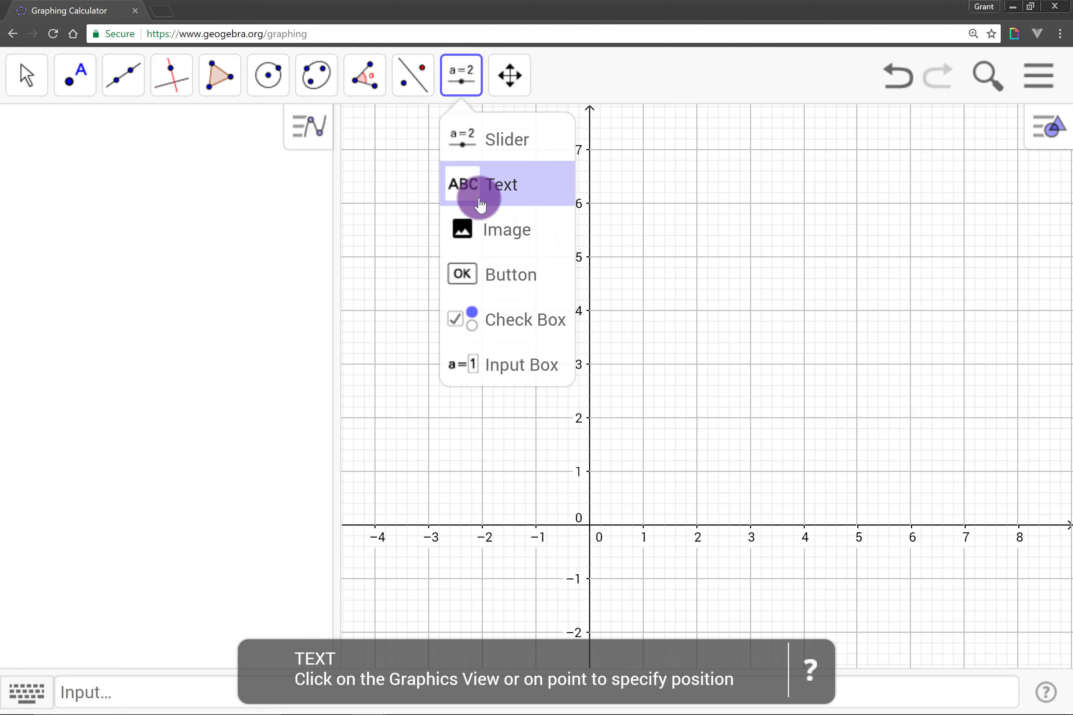
left_click(507, 192)
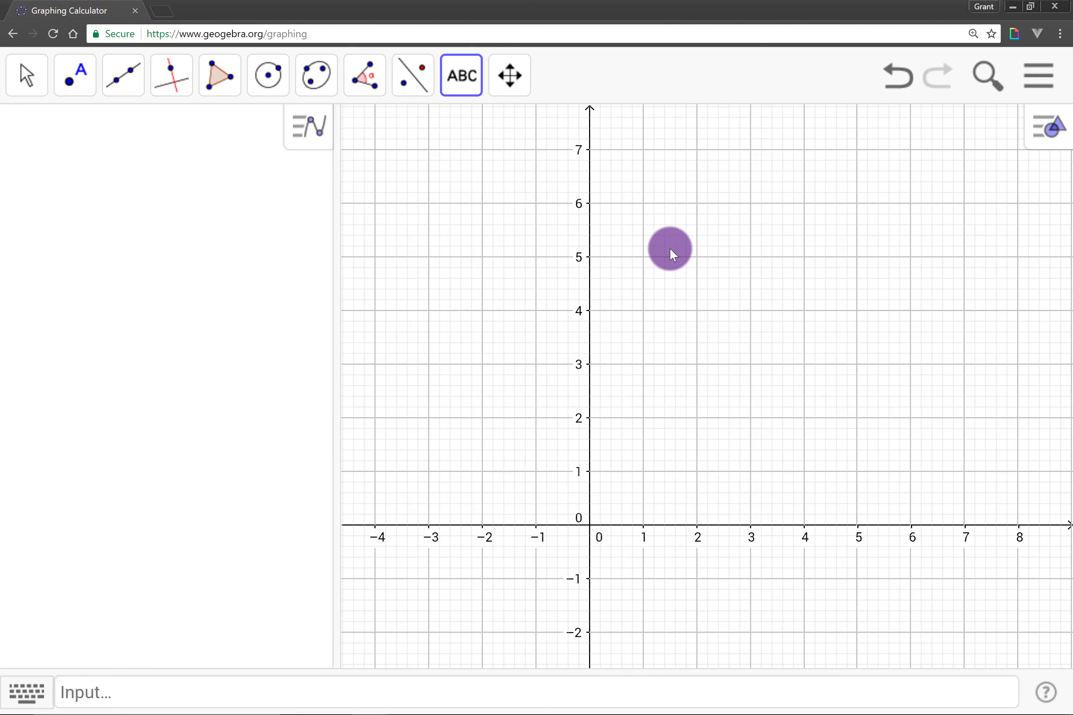
left_click(667, 245)
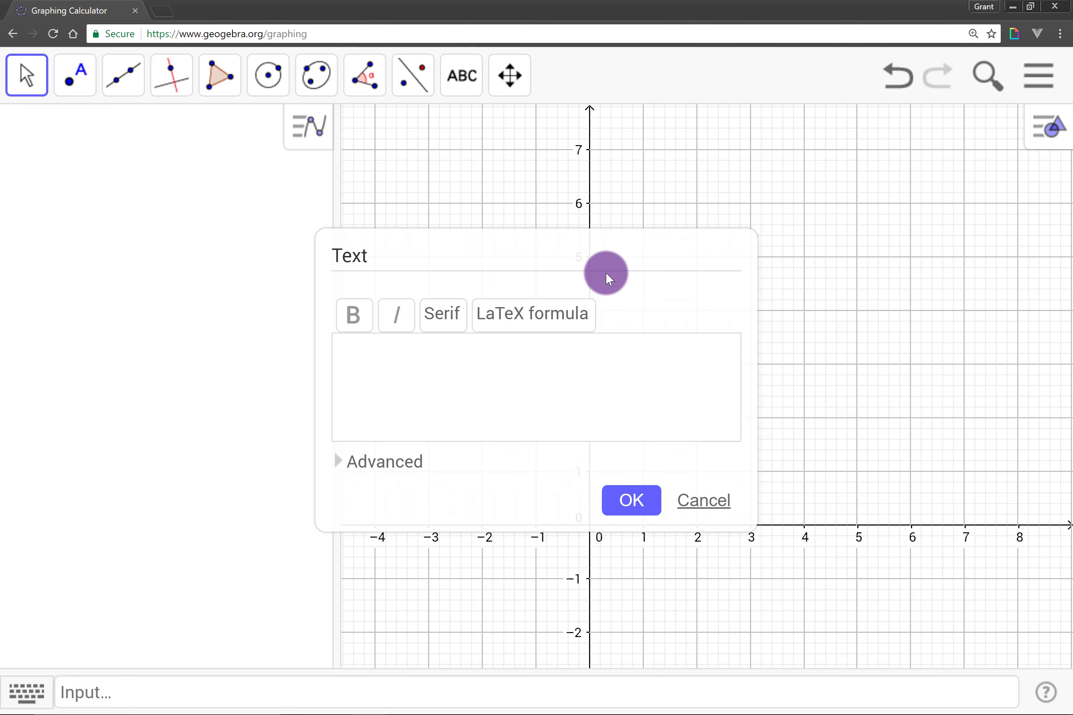
left_click_drag(608, 255, 717, 160)
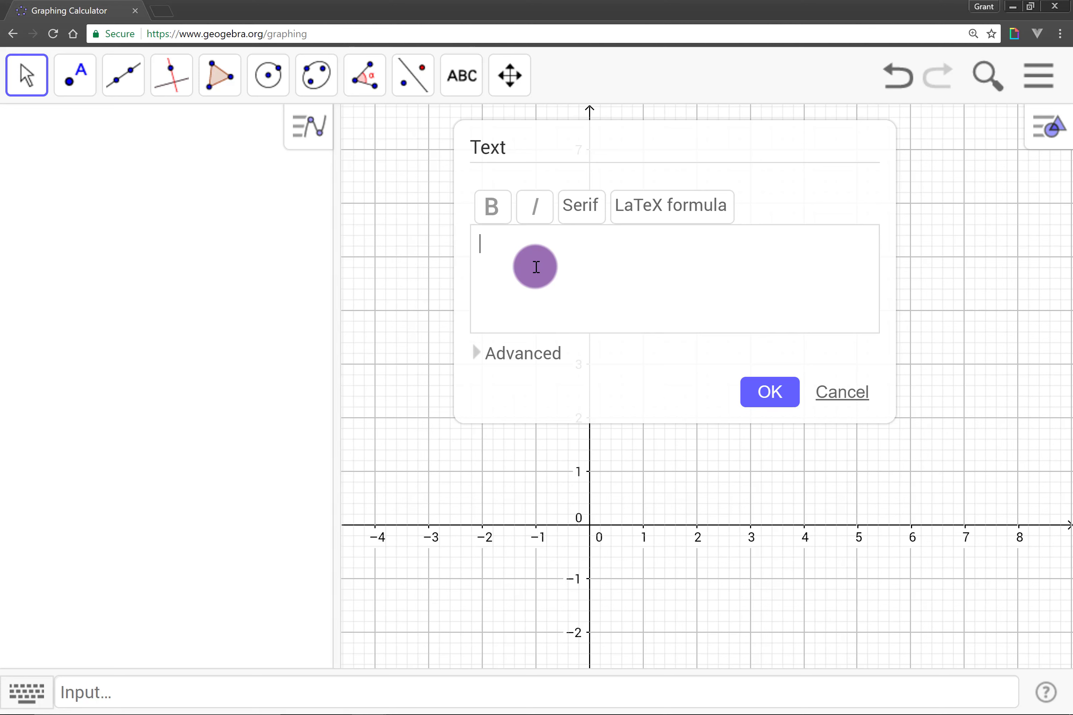
type("This is some text")
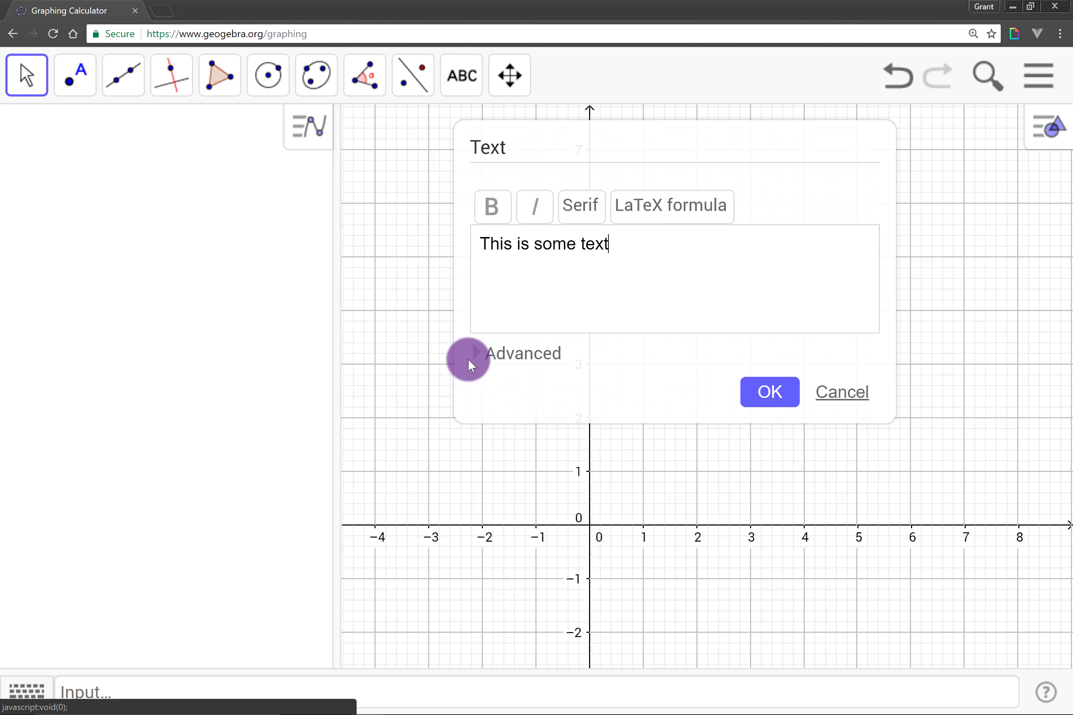
left_click(535, 353)
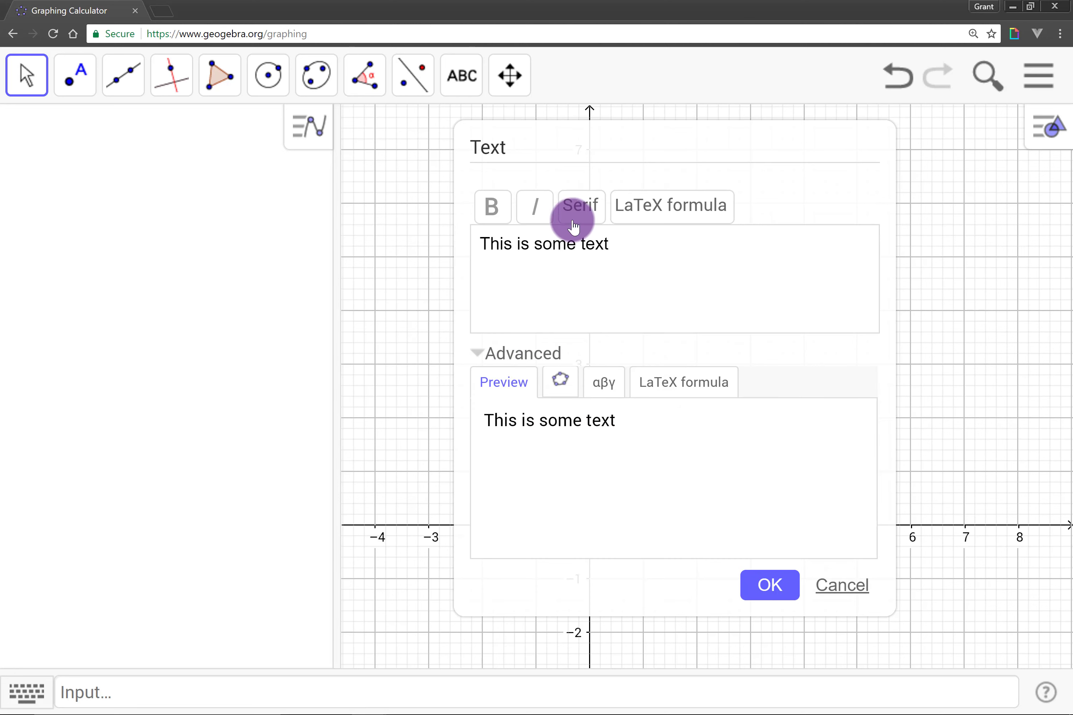
Try italic and Serif formatting on the text, switching each style off again.
left_click(631, 270)
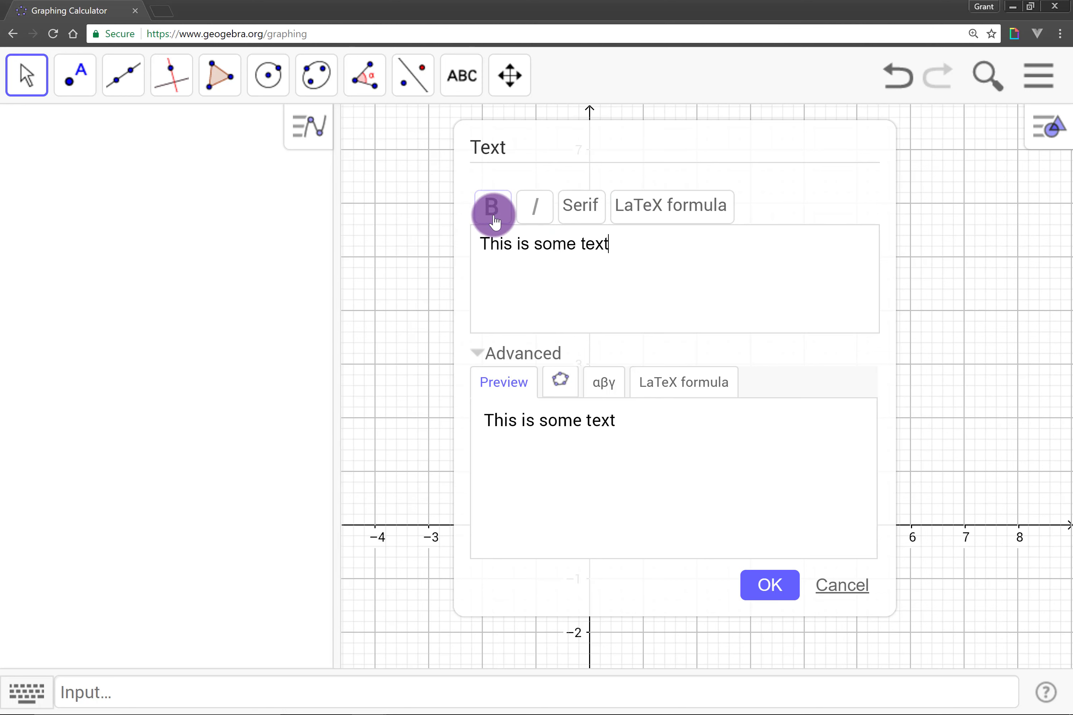
left_click(540, 217)
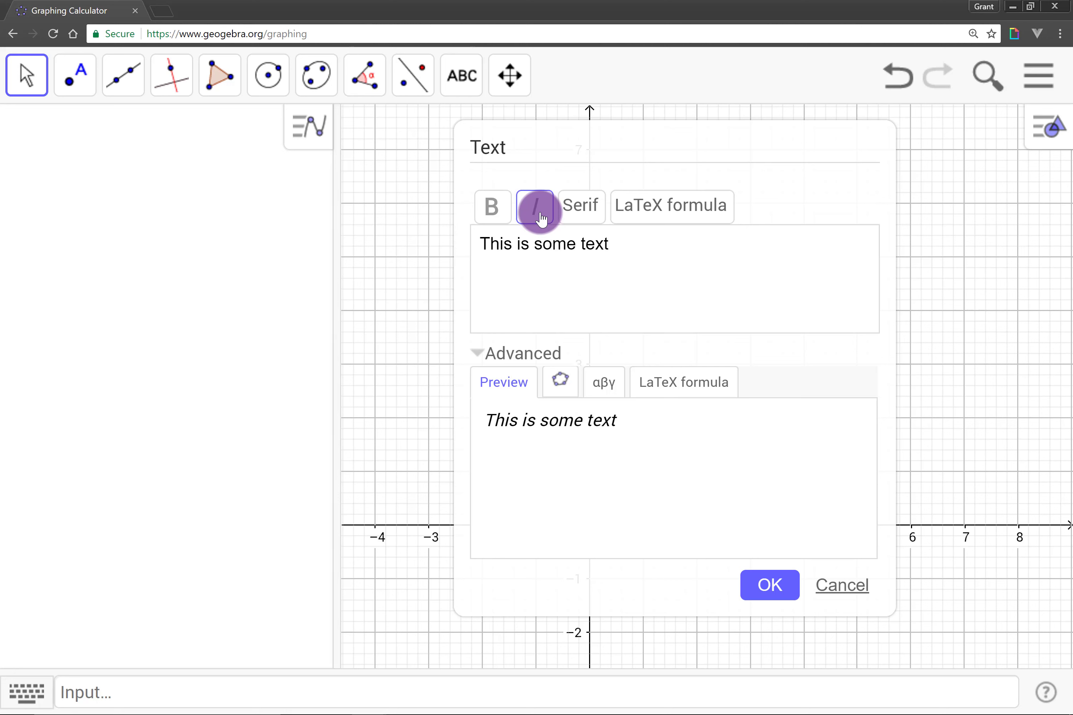
left_click(541, 217)
left_click(579, 216)
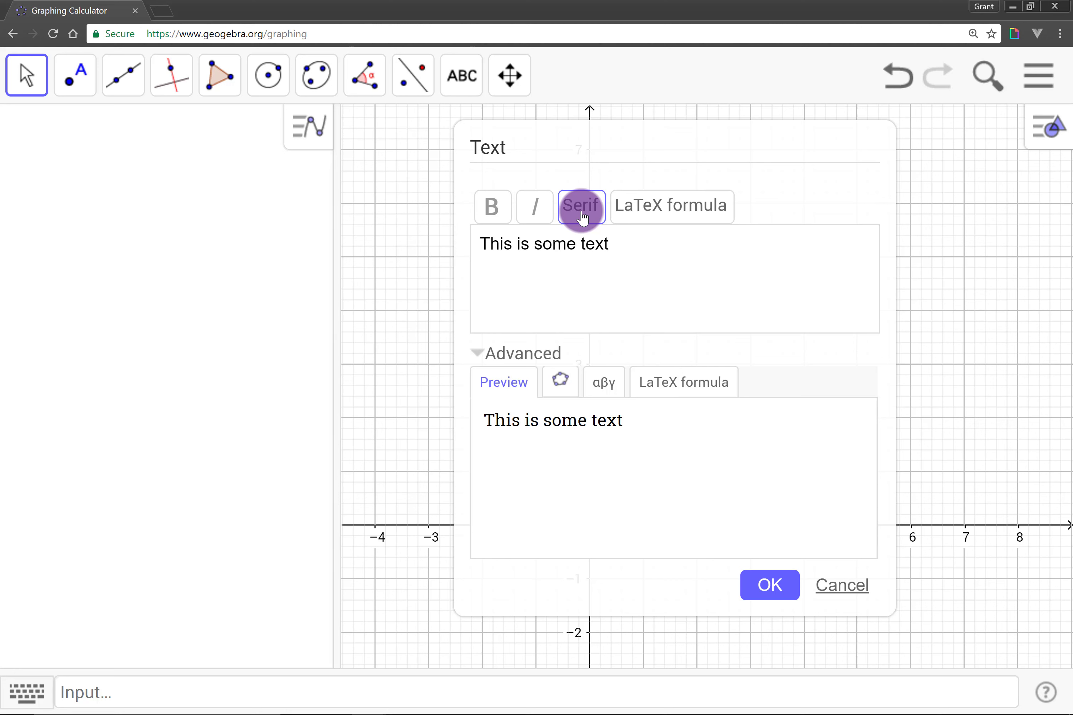
left_click(611, 289)
left_click(581, 214)
Preview the text as a LaTeX formula, then create it with only the Serif style applied.
left_click(662, 221)
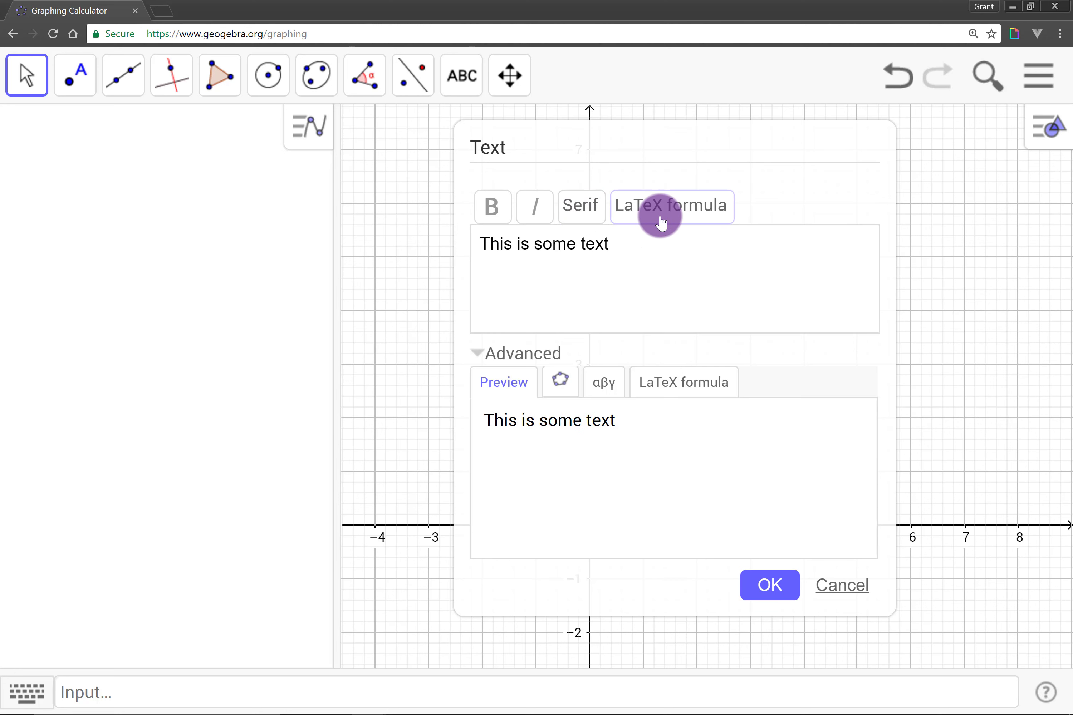
left_click(658, 218)
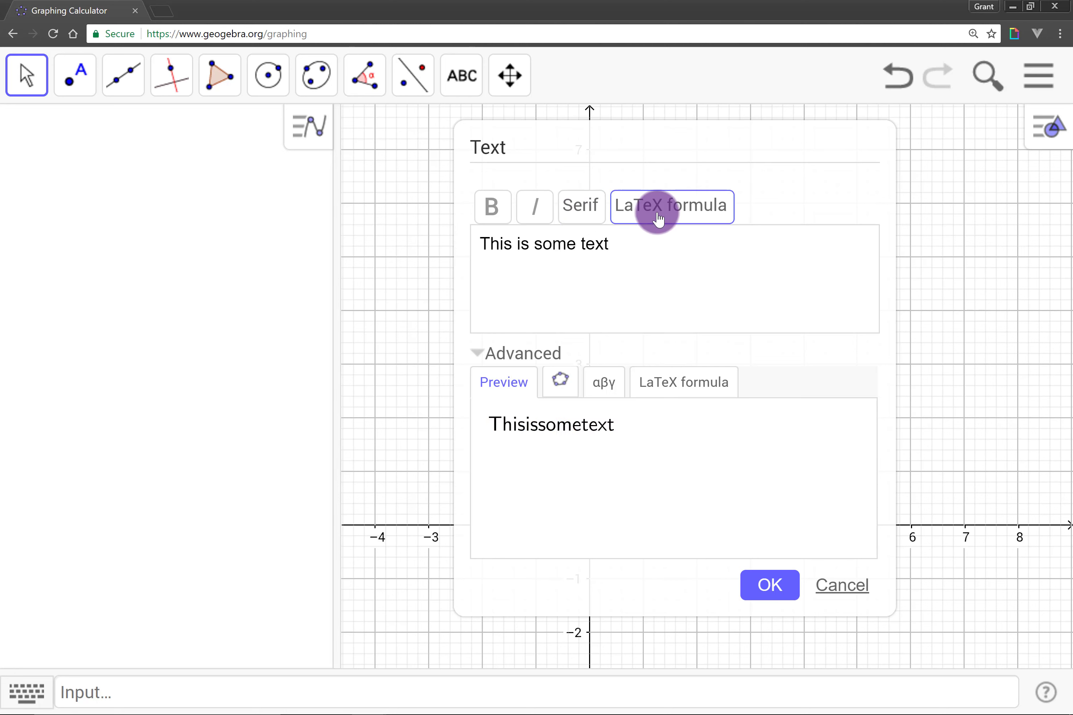
left_click(600, 212)
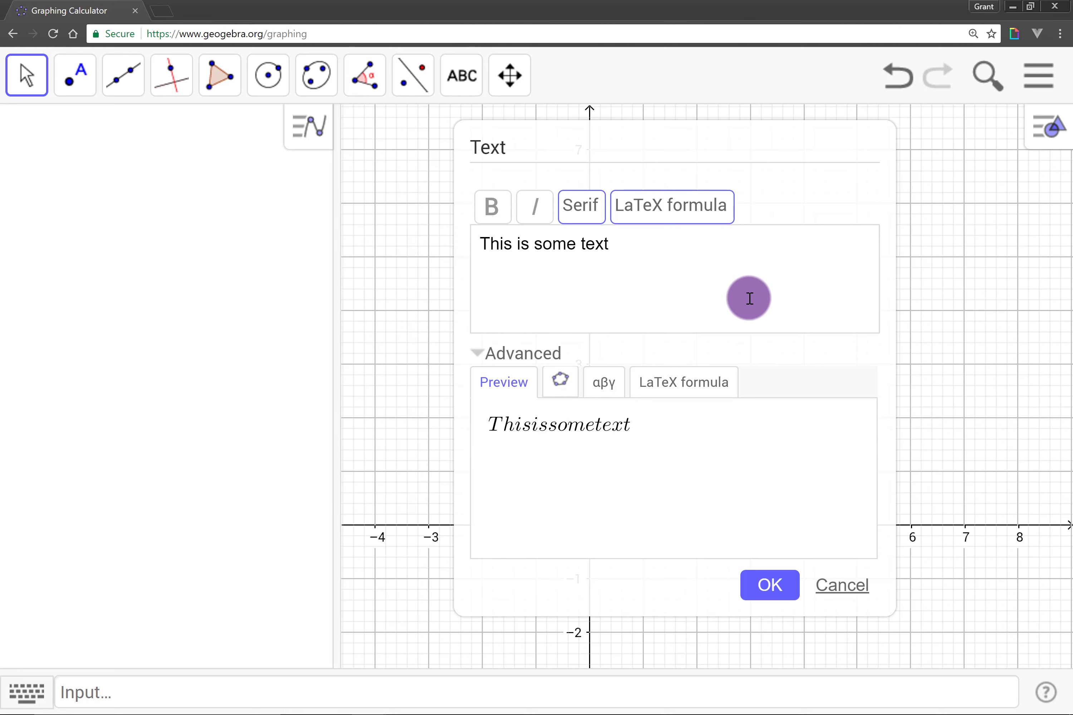
left_click(665, 217)
left_click(616, 256)
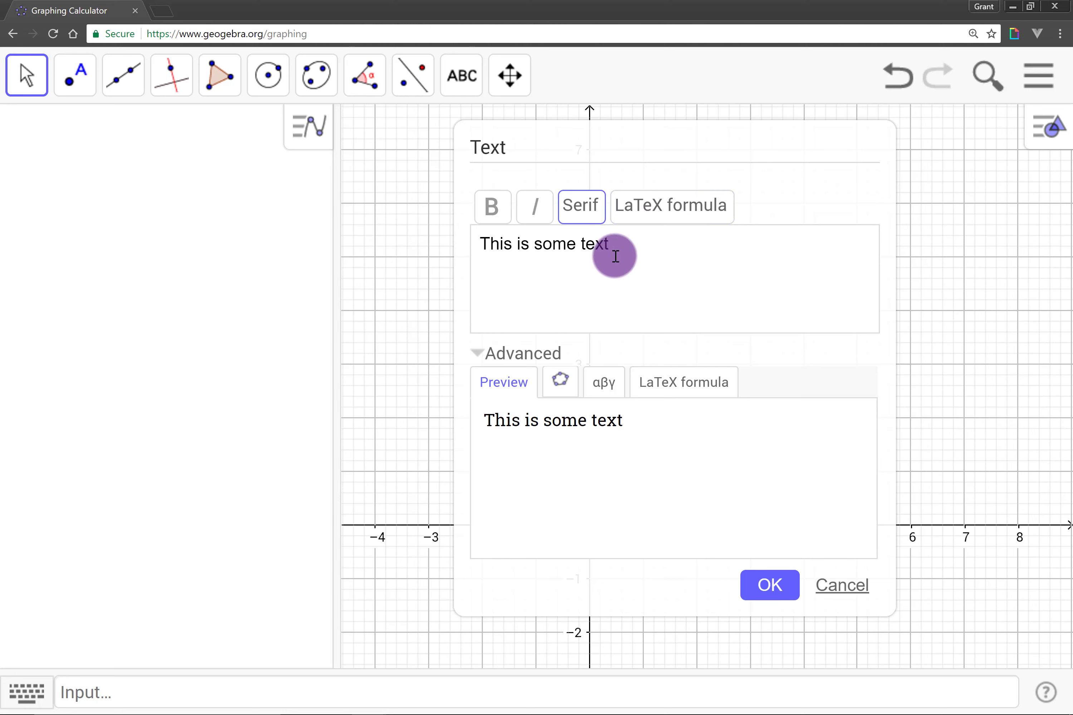
left_click(780, 593)
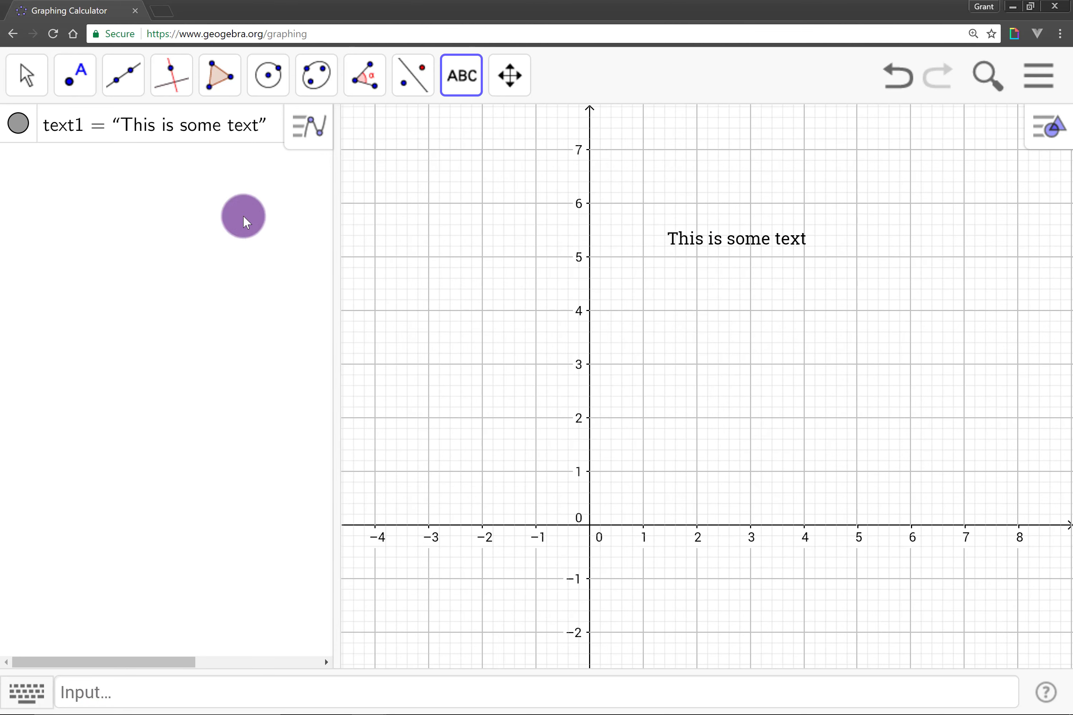
Move the text with the Move tool so it starts at about x = 1, just below y = 5.
left_click(24, 86)
left_click(52, 136)
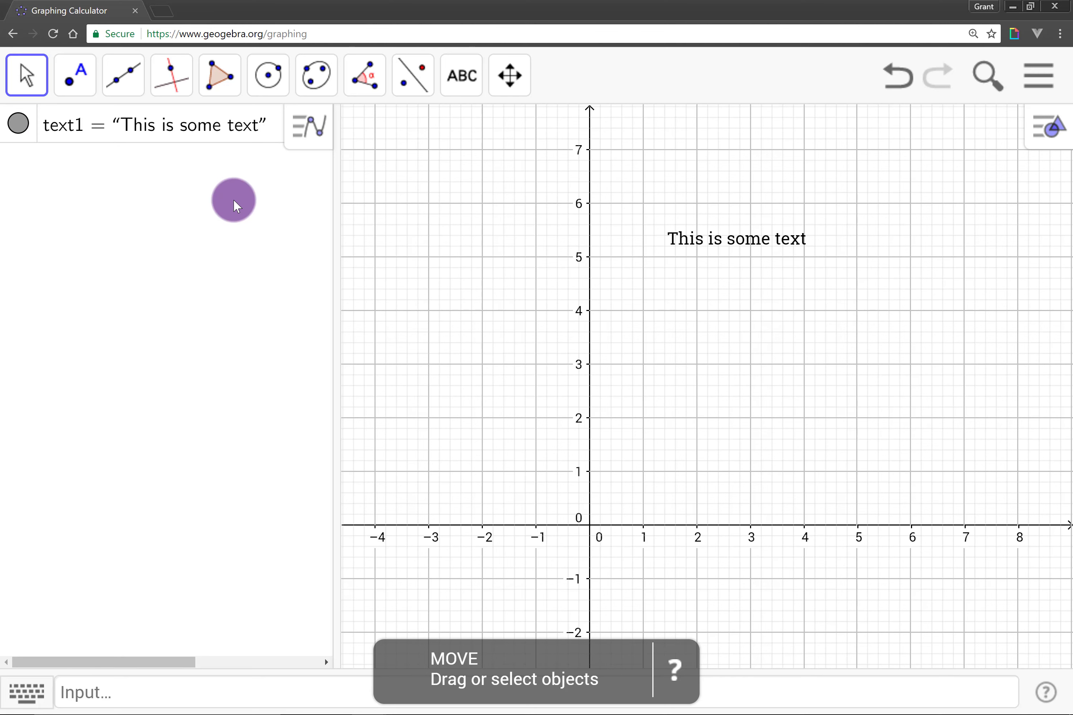
left_click_drag(602, 356, 538, 373)
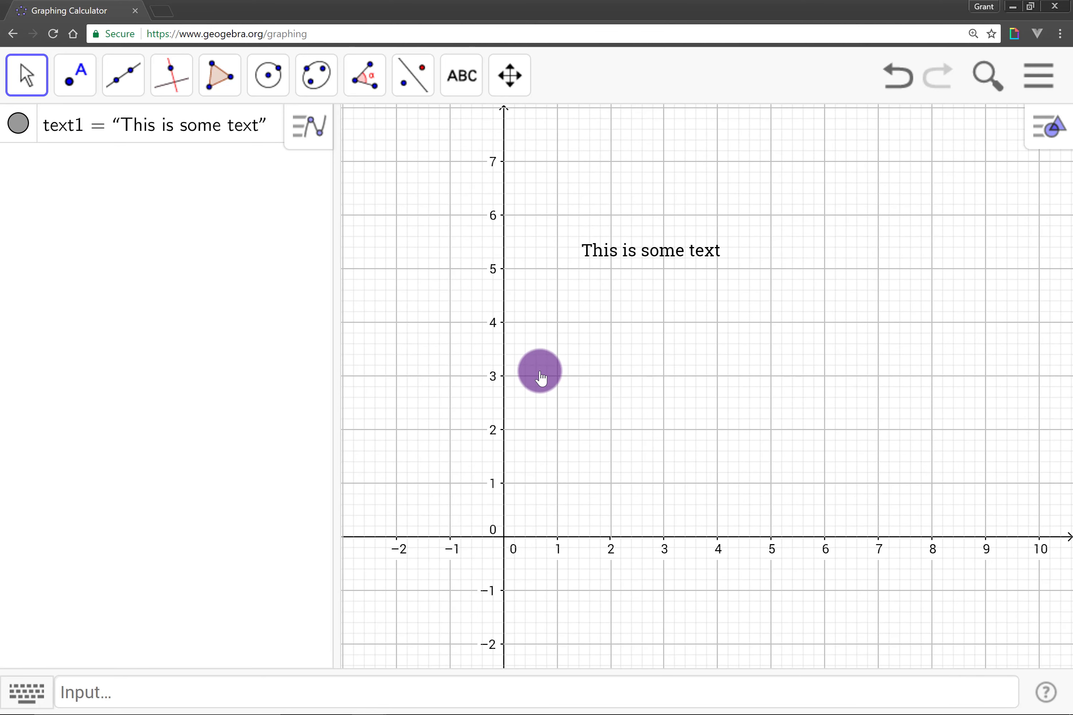
left_click(604, 264)
left_click_drag(652, 264, 604, 280)
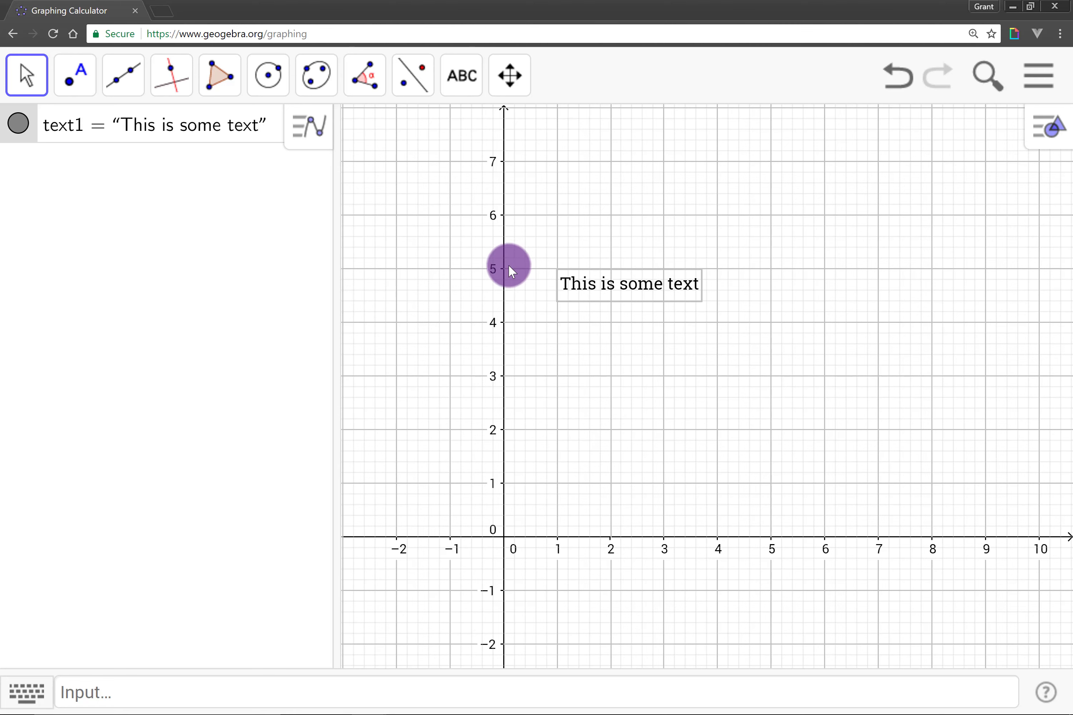
left_click_drag(737, 421, 695, 466)
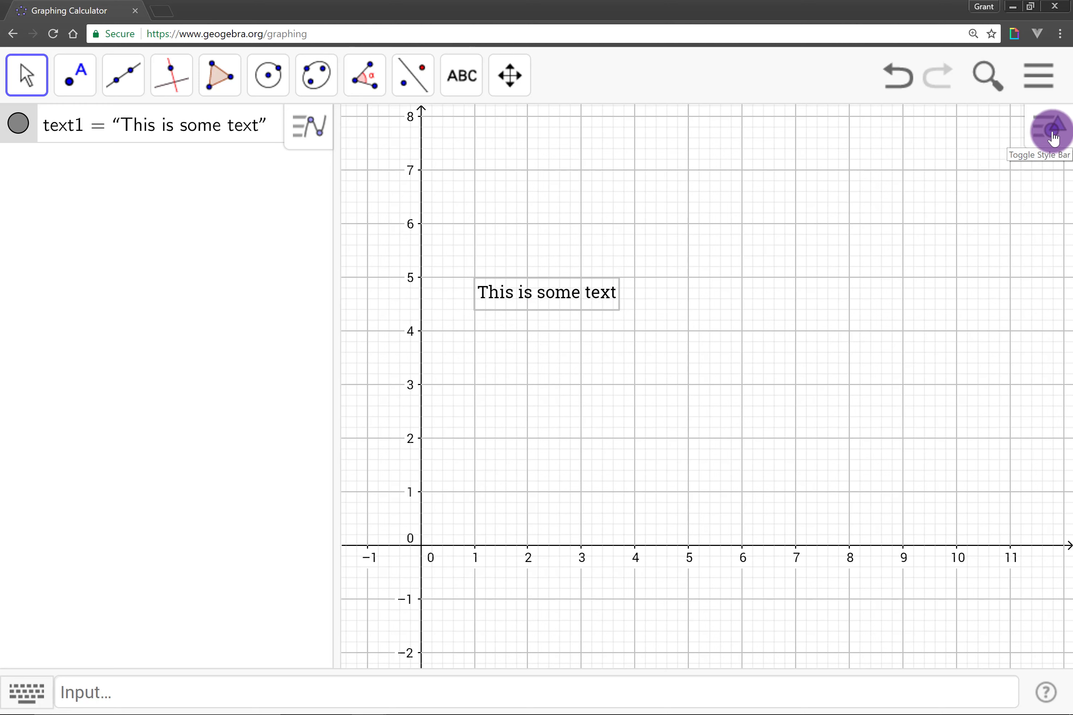
Pin the text to an absolute position on screen and move it up to about y = 7.
left_click(1052, 137)
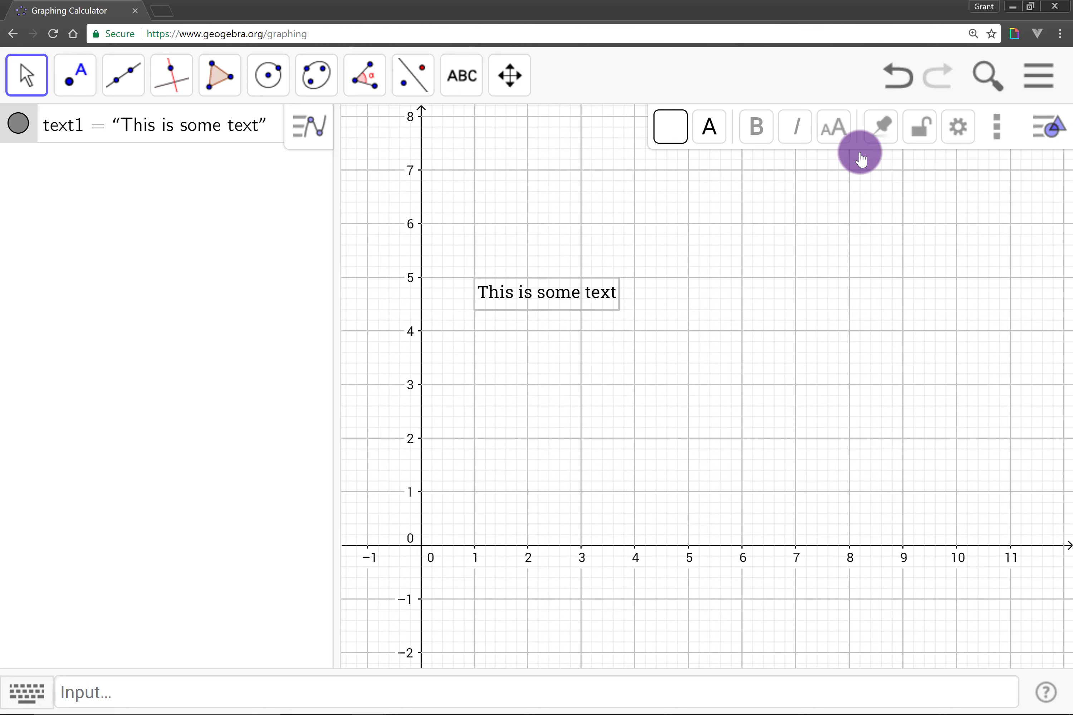
left_click(880, 138)
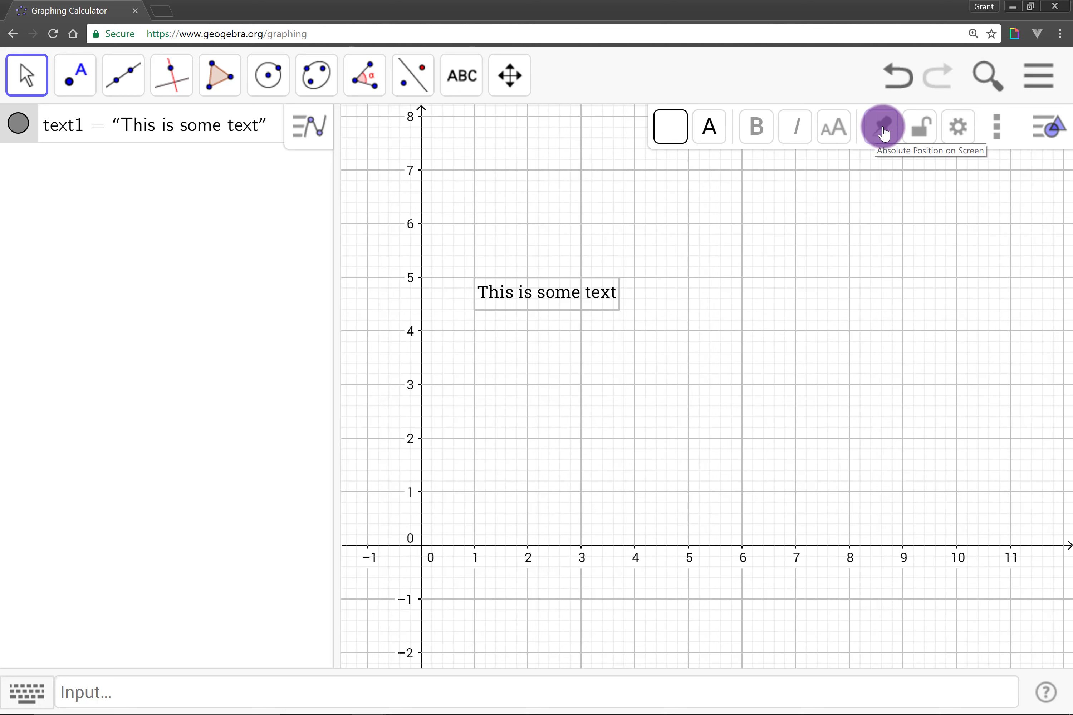
left_click(883, 127)
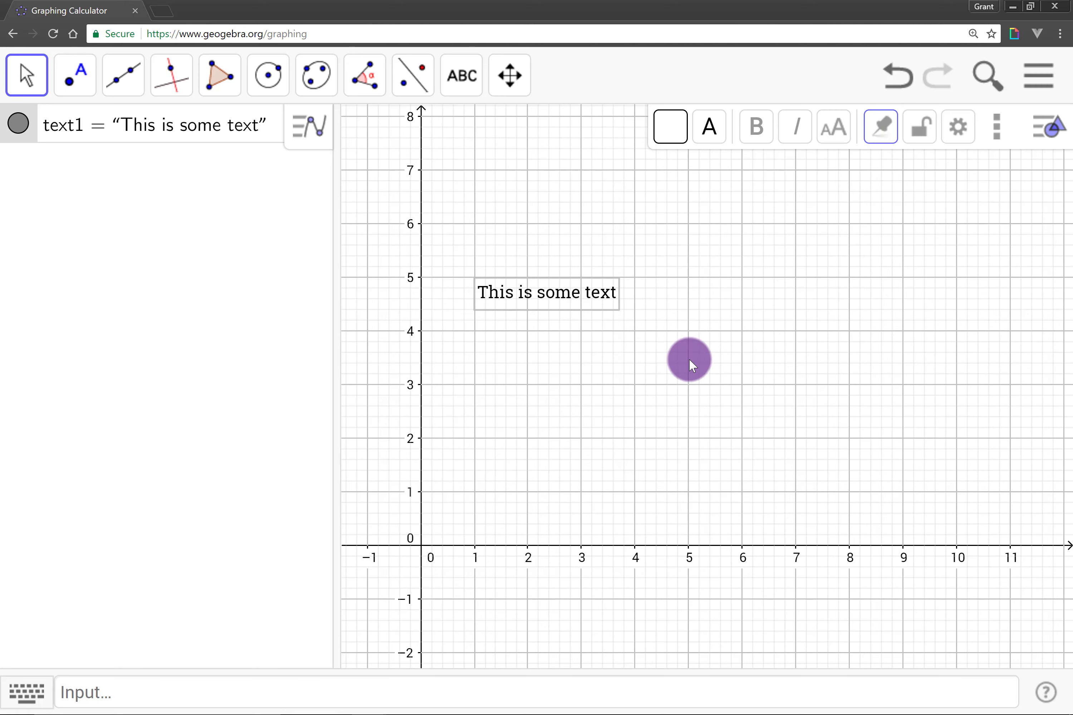
left_click(642, 342)
left_click_drag(552, 296, 564, 171)
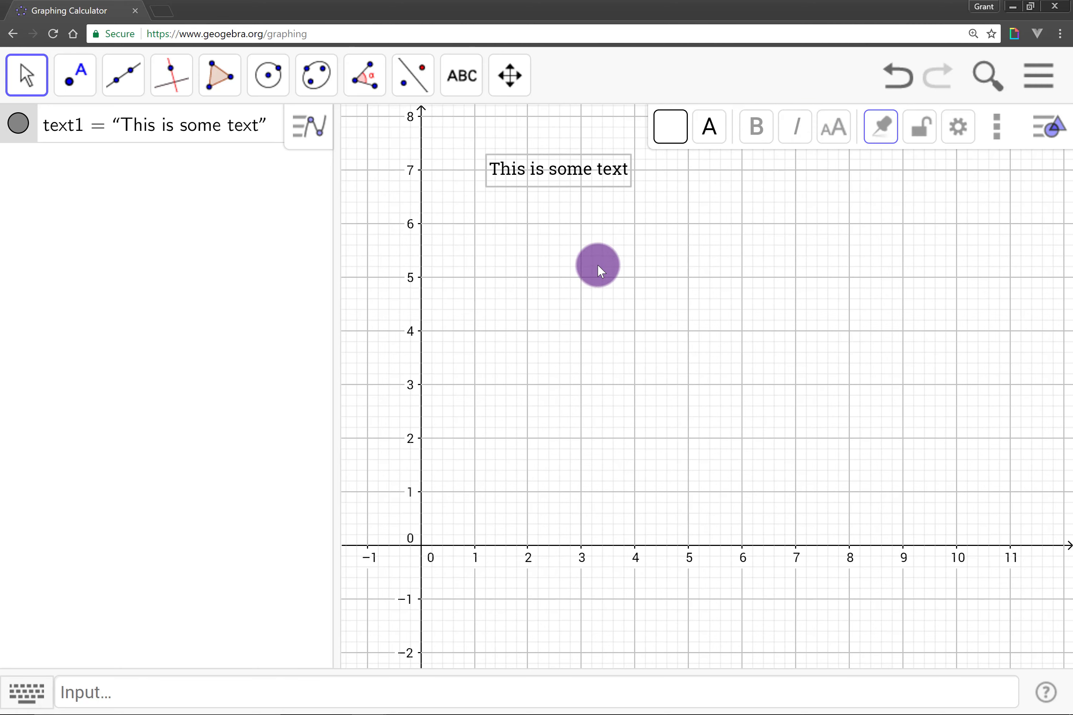
mouse_move(597, 266)
left_mouse_down()
mouse_move(687, 349)
mouse_move(673, 434)
mouse_move(570, 282)
mouse_move(724, 241)
mouse_move(827, 380)
mouse_move(623, 297)
mouse_move(625, 280)
left_mouse_up()
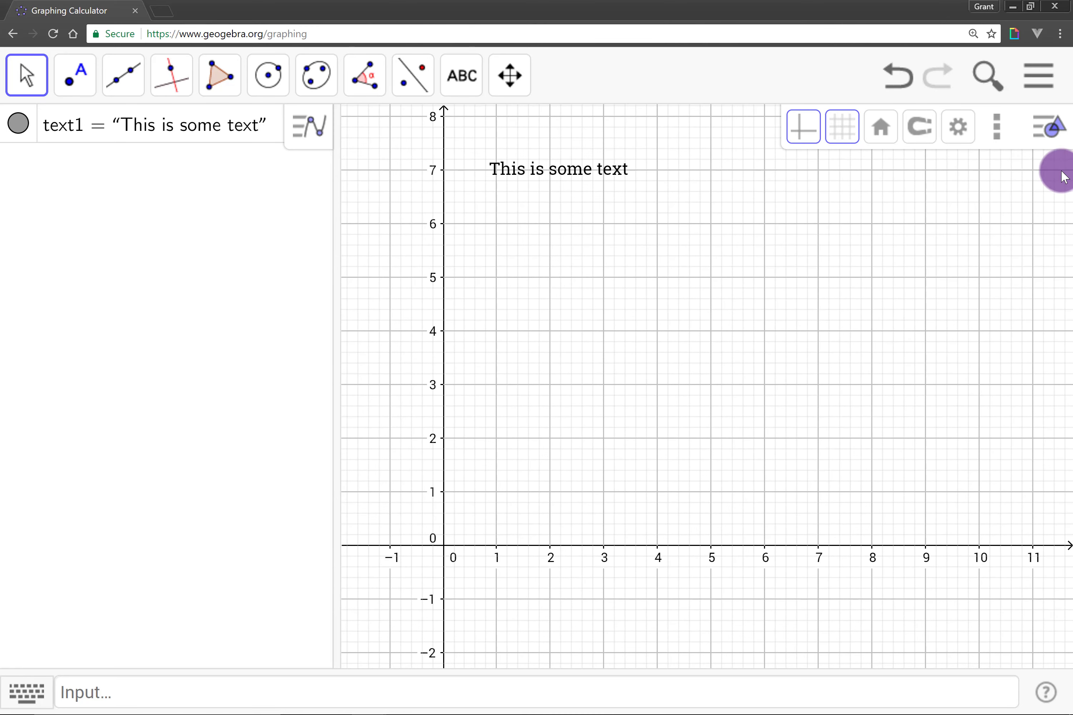
left_click(1048, 128)
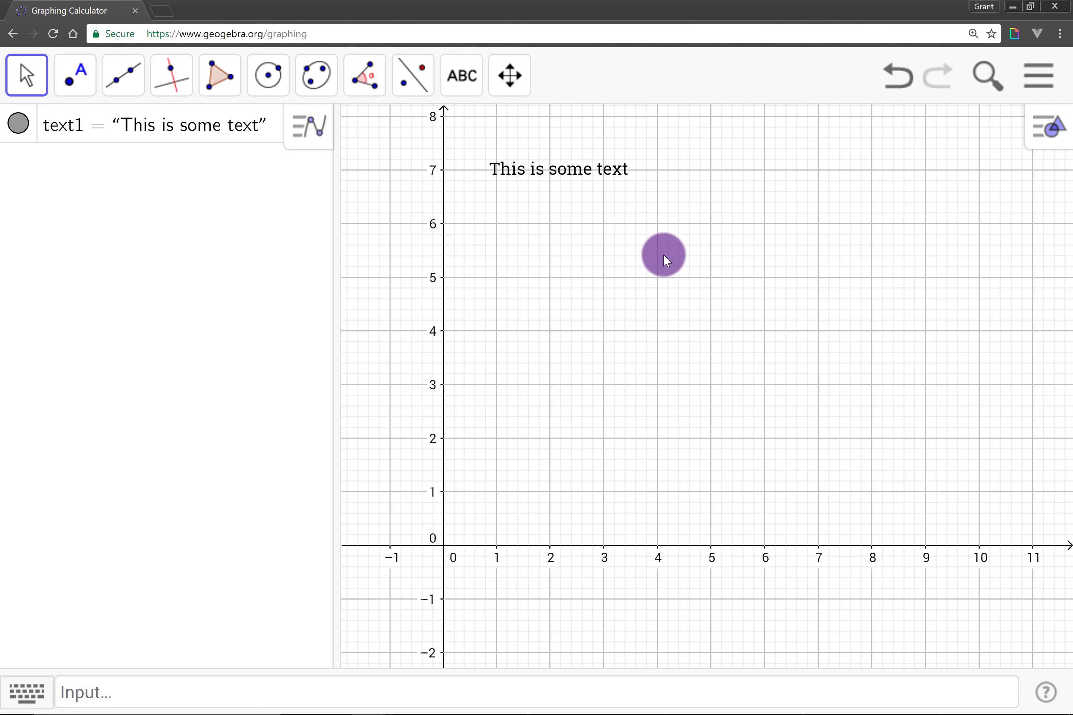
Unpin the text from the screen and move it to a starting point of about (2.1, 5.7).
left_click(588, 178)
left_click(1035, 138)
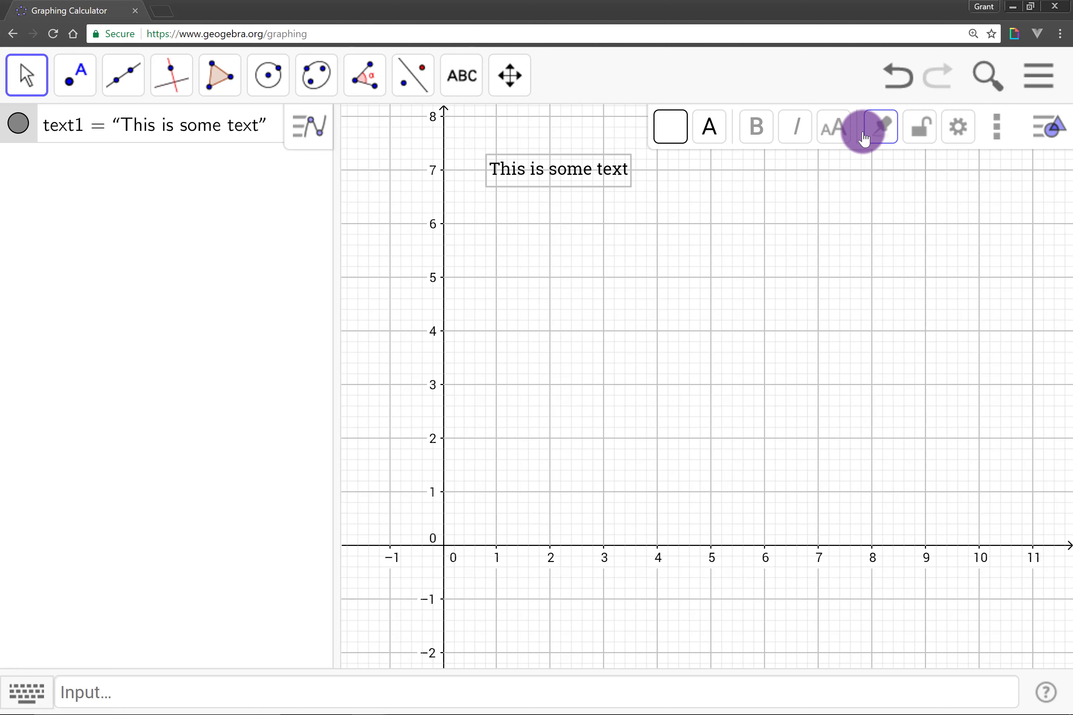
left_click(1045, 134)
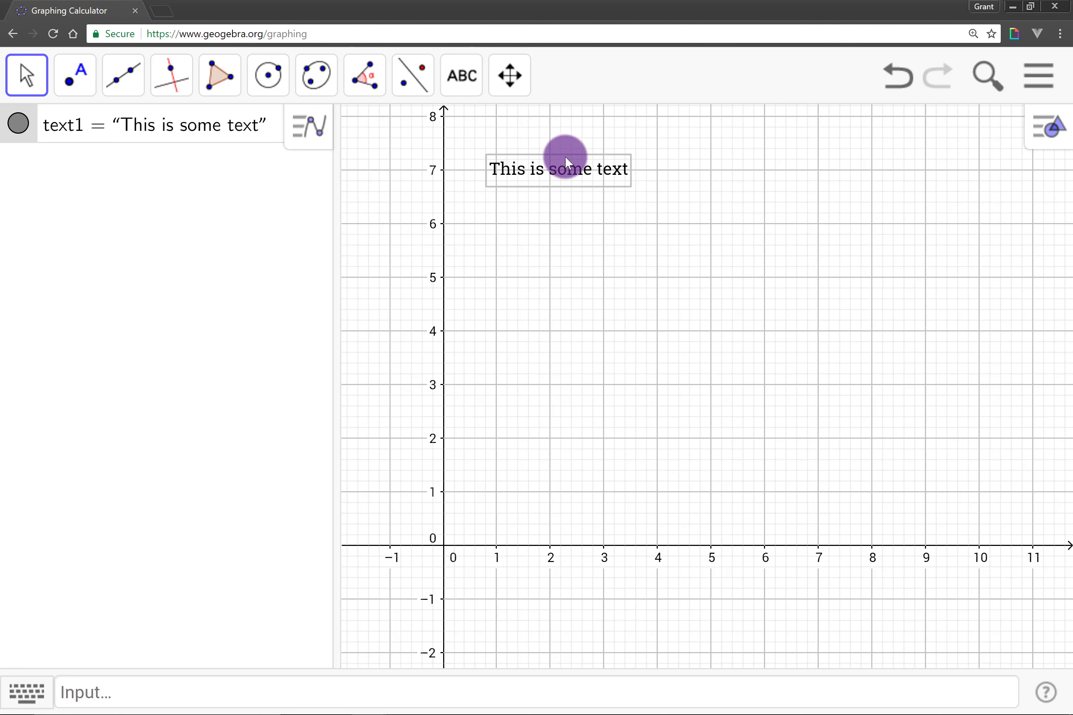
left_click_drag(569, 170, 636, 233)
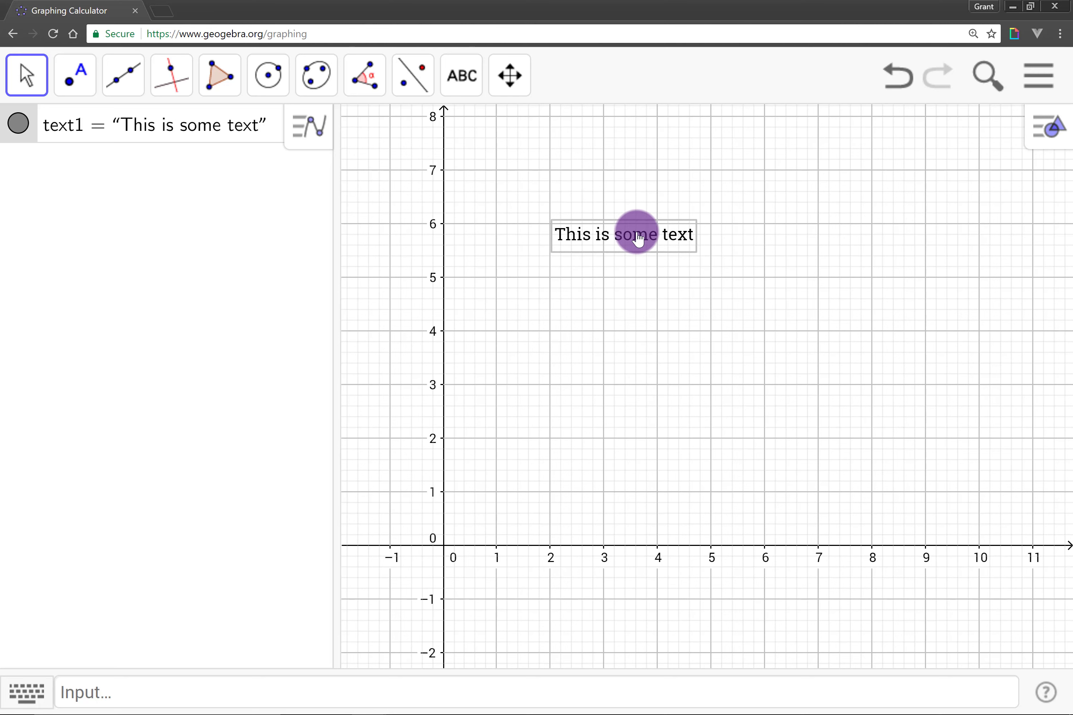
left_click_drag(673, 284, 606, 293)
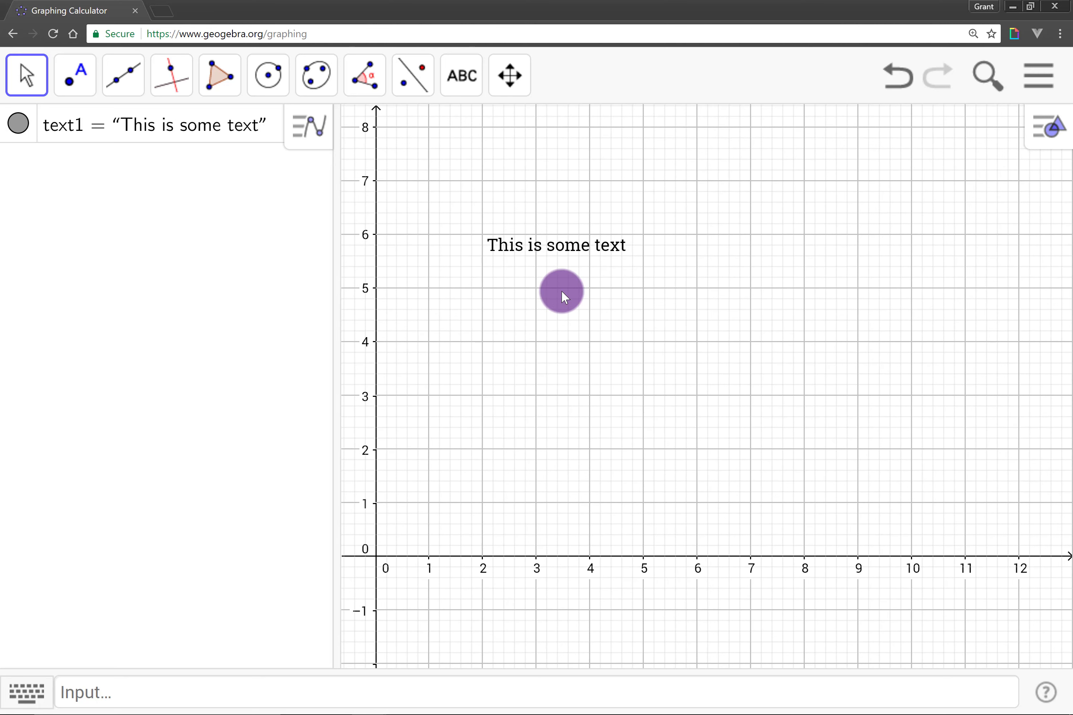
Narrow the Algebra View and set the text's starting point to (1, 2) in its object properties.
left_click_drag(337, 344, 274, 347)
right_click(470, 253)
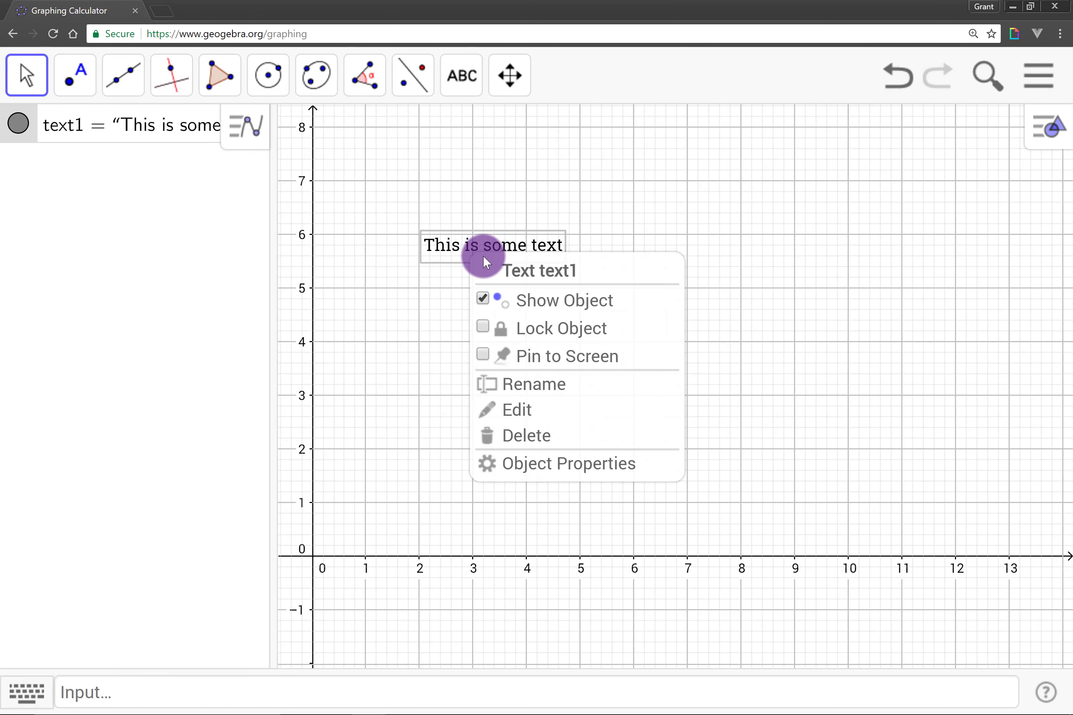
left_click(574, 471)
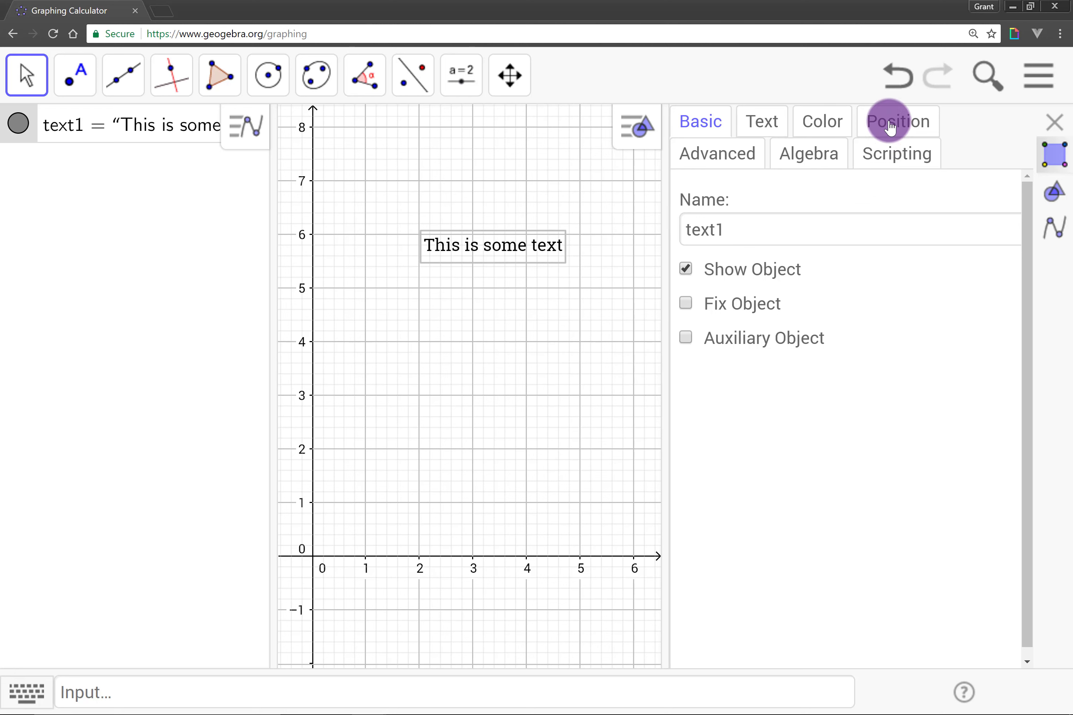
left_click(890, 127)
left_click(850, 199)
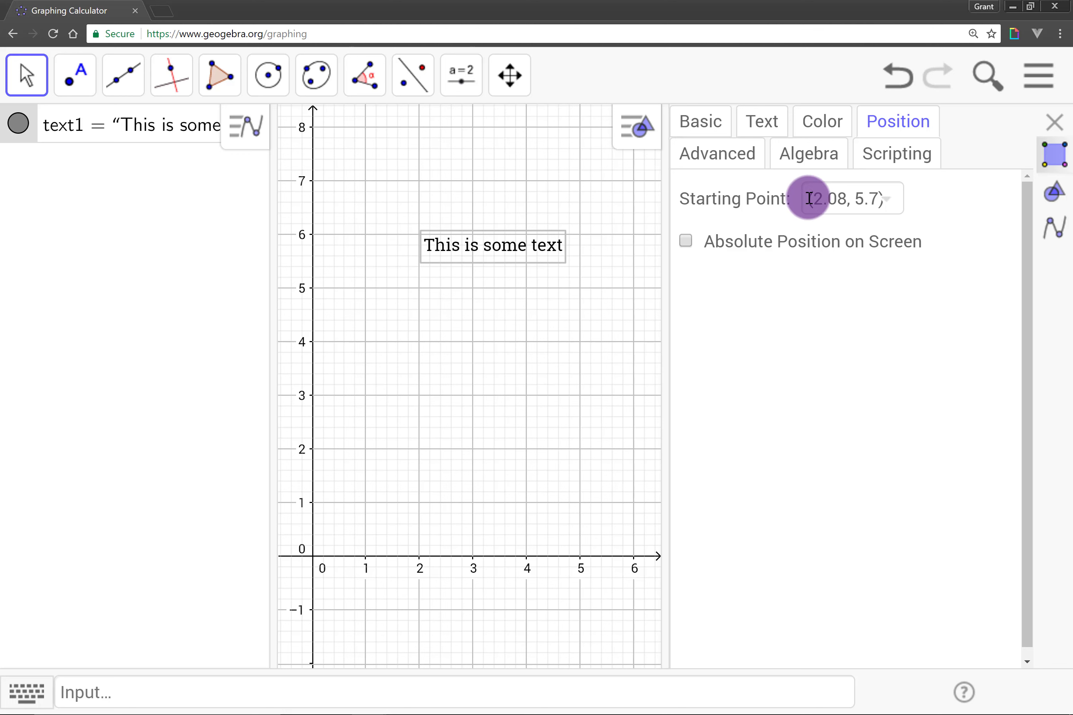
left_click_drag(807, 199, 887, 207)
type("(1,2)")
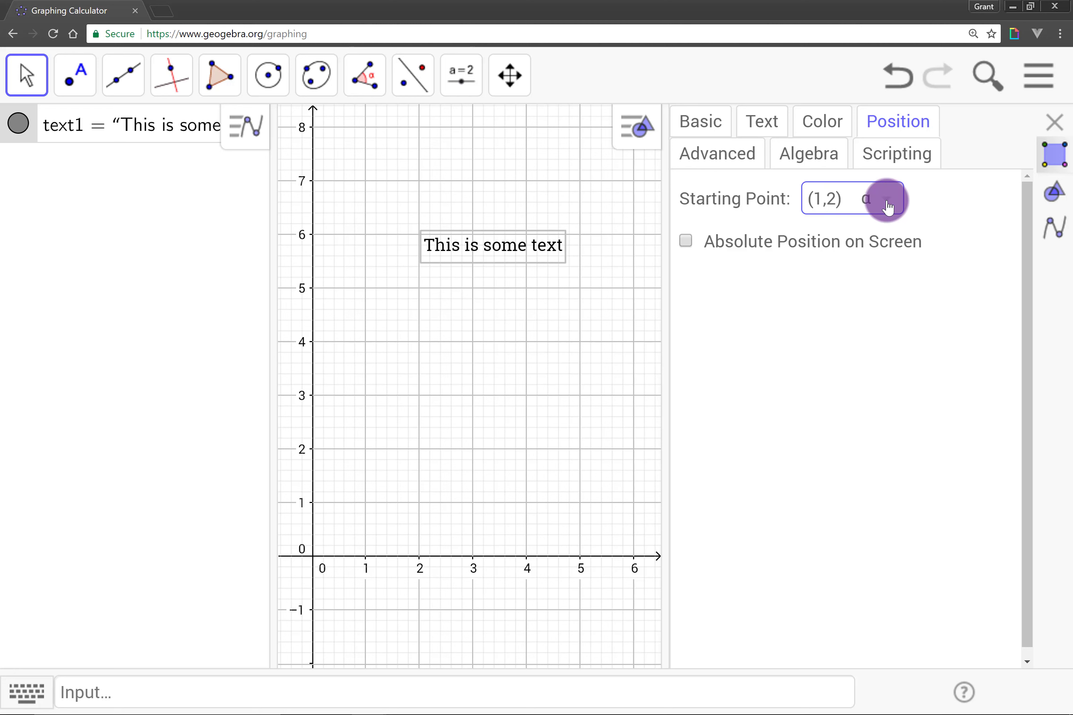
key("Return")
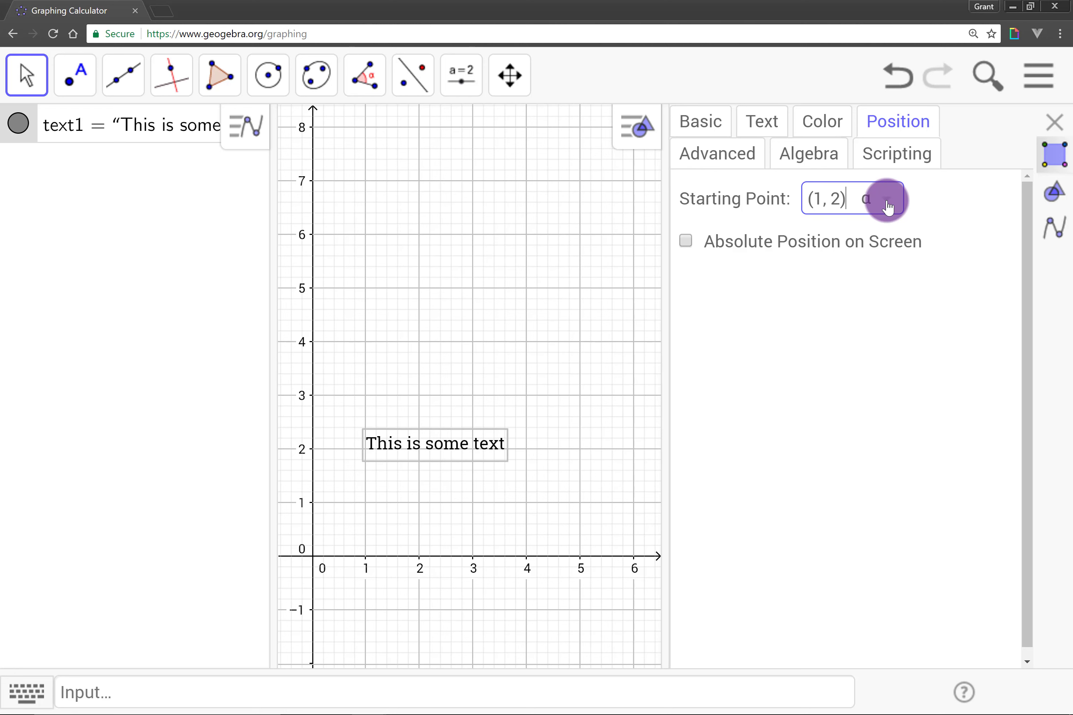
Close the text's properties, then place a point above the text and move it to about (2.76, 4.06).
left_click(453, 426)
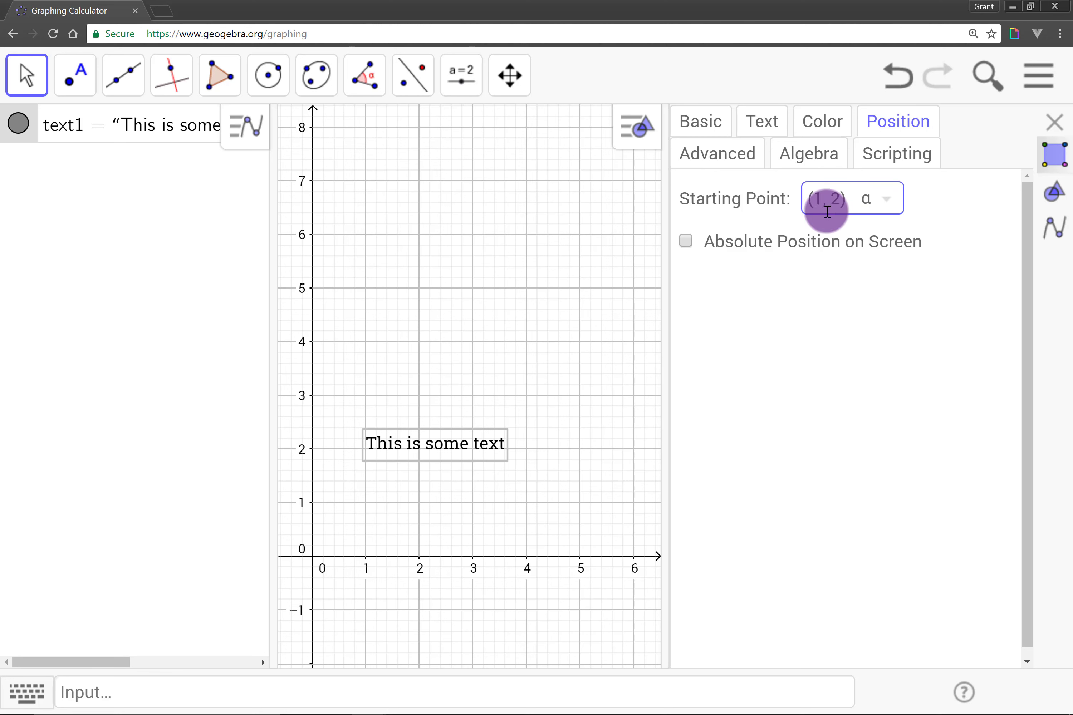
left_click(1054, 122)
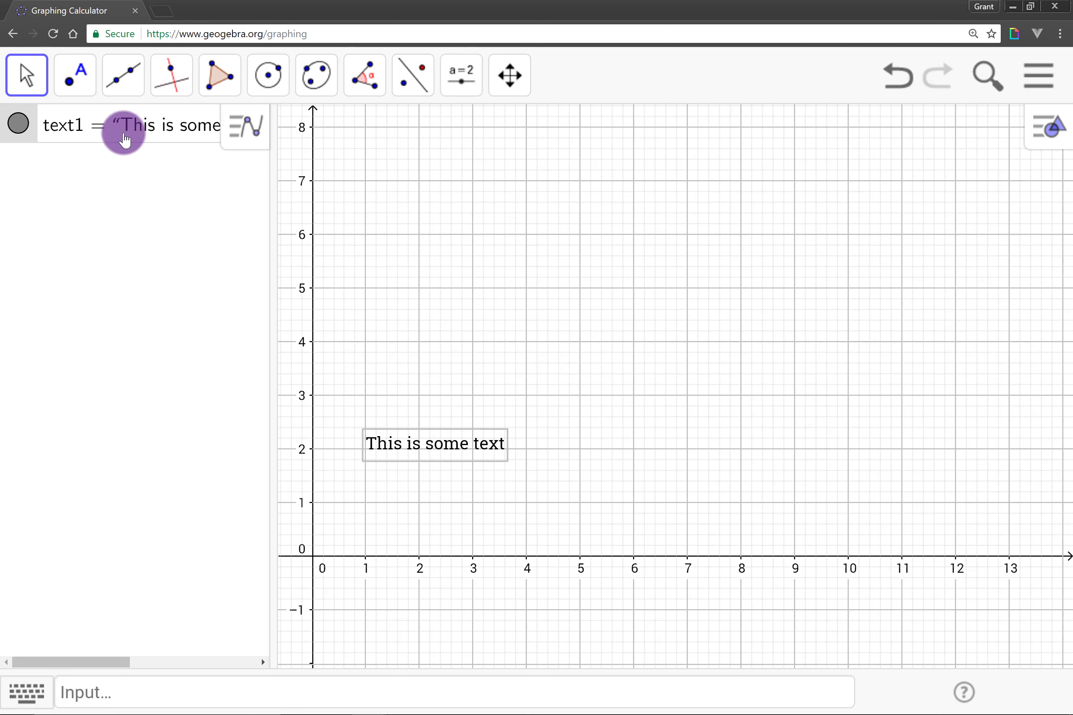
left_click(77, 75)
left_click(105, 139)
left_click(626, 313)
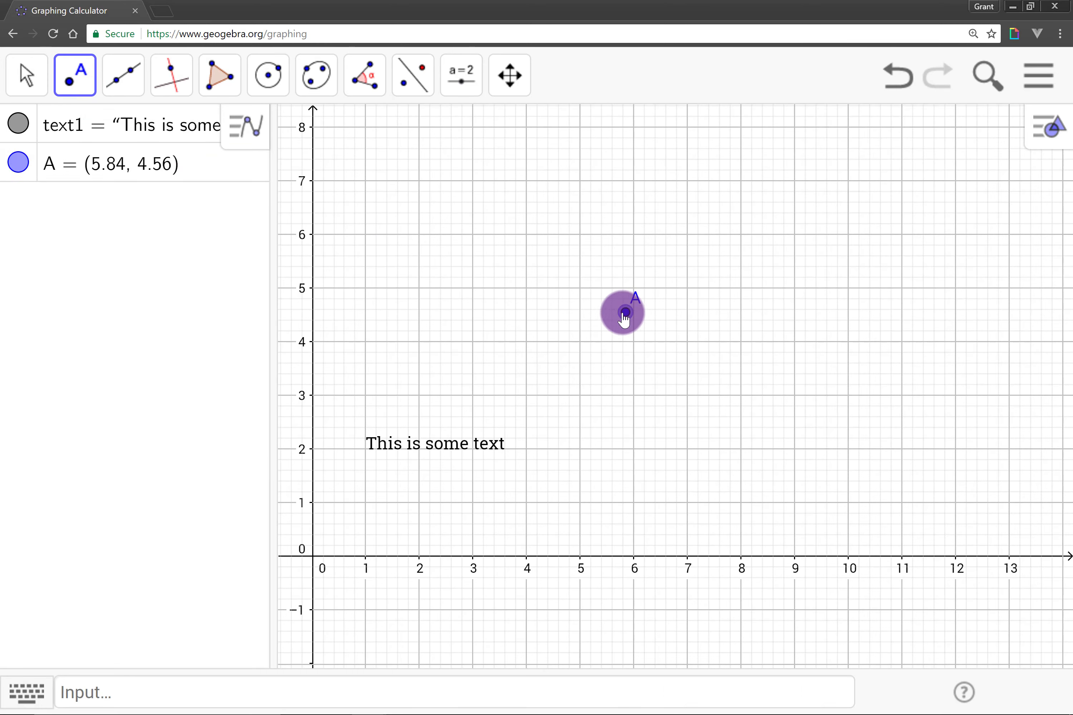
left_click(28, 78)
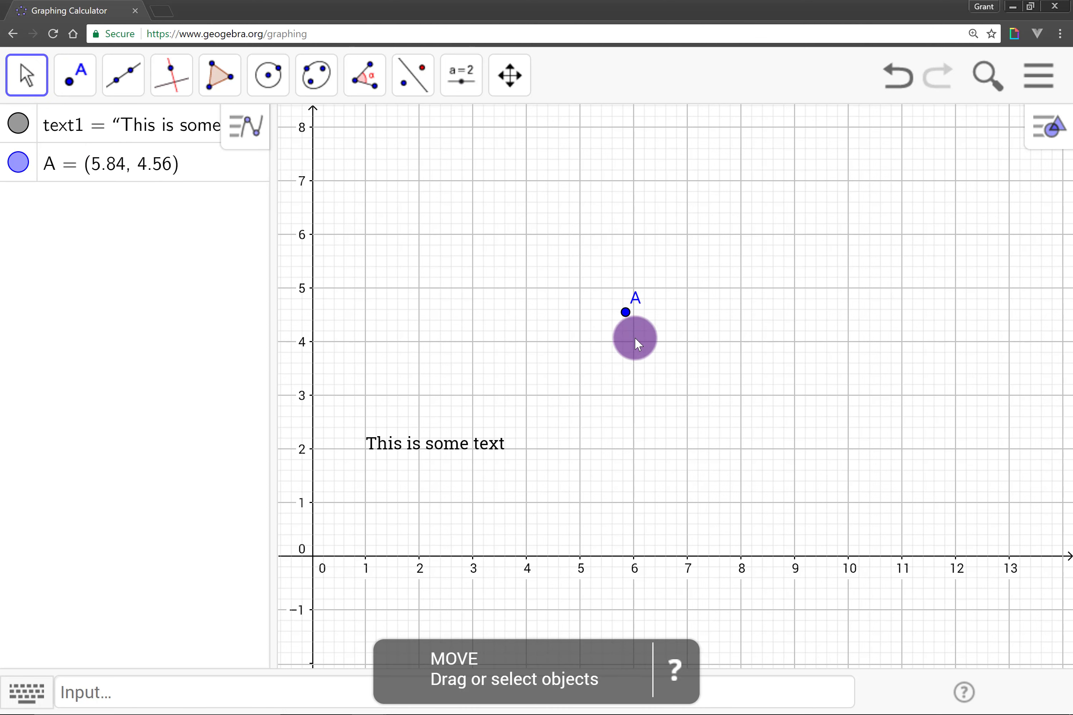
left_click_drag(625, 313, 461, 339)
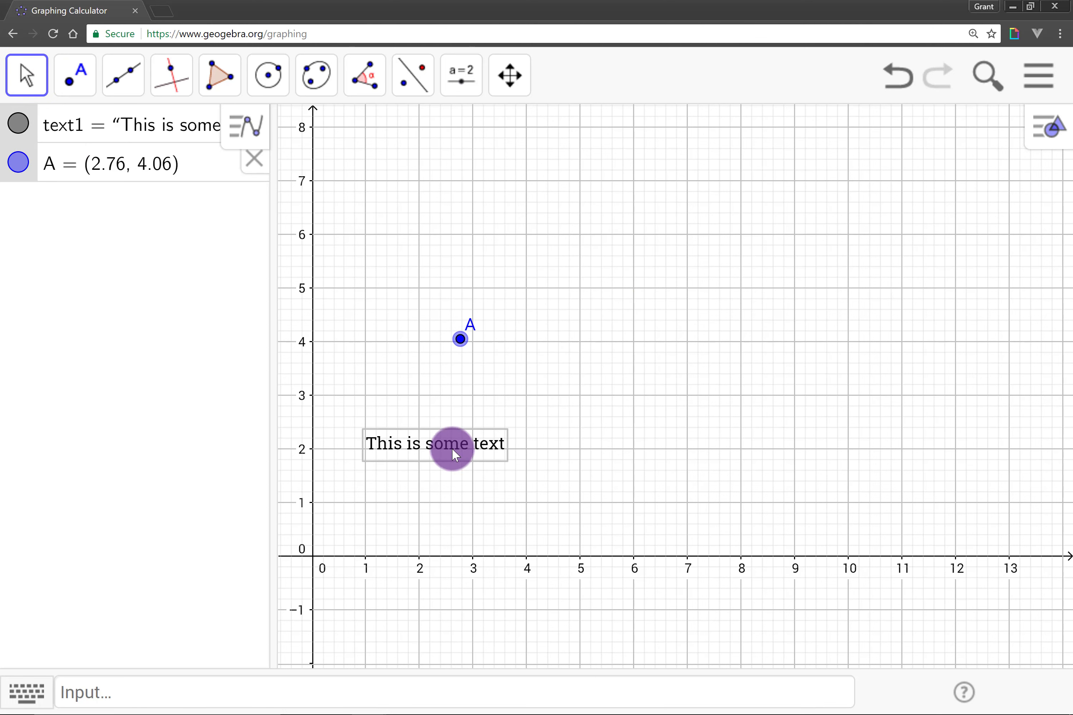
Set the text's starting point to point A in its object properties.
left_click(453, 448)
right_click(448, 454)
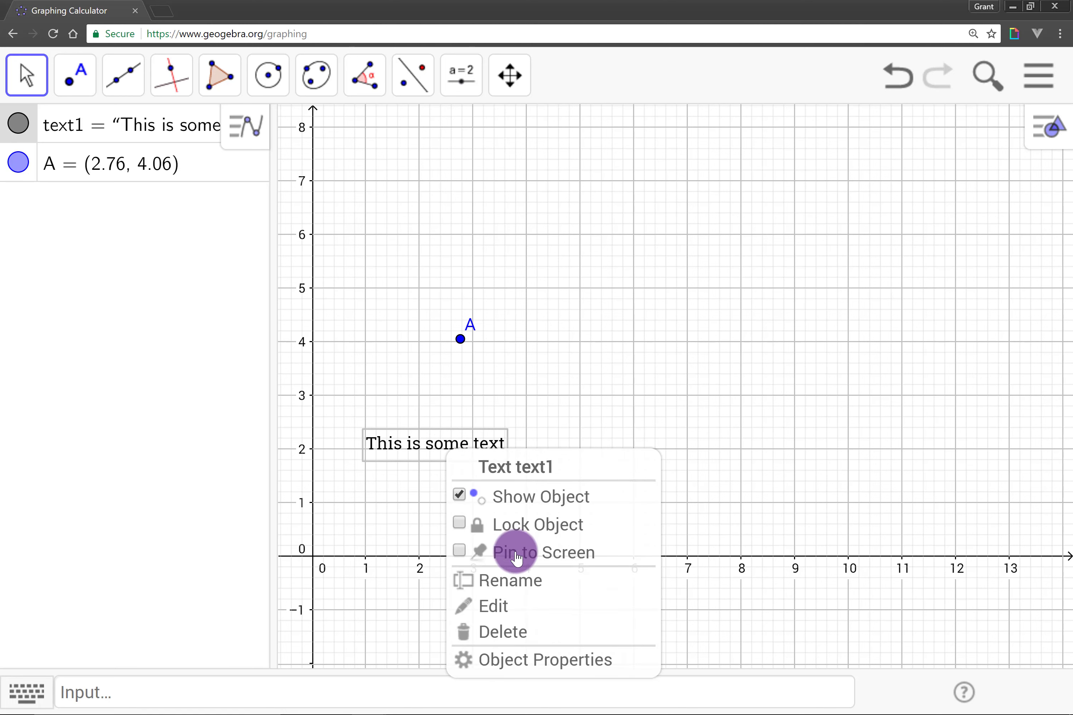
left_click(536, 664)
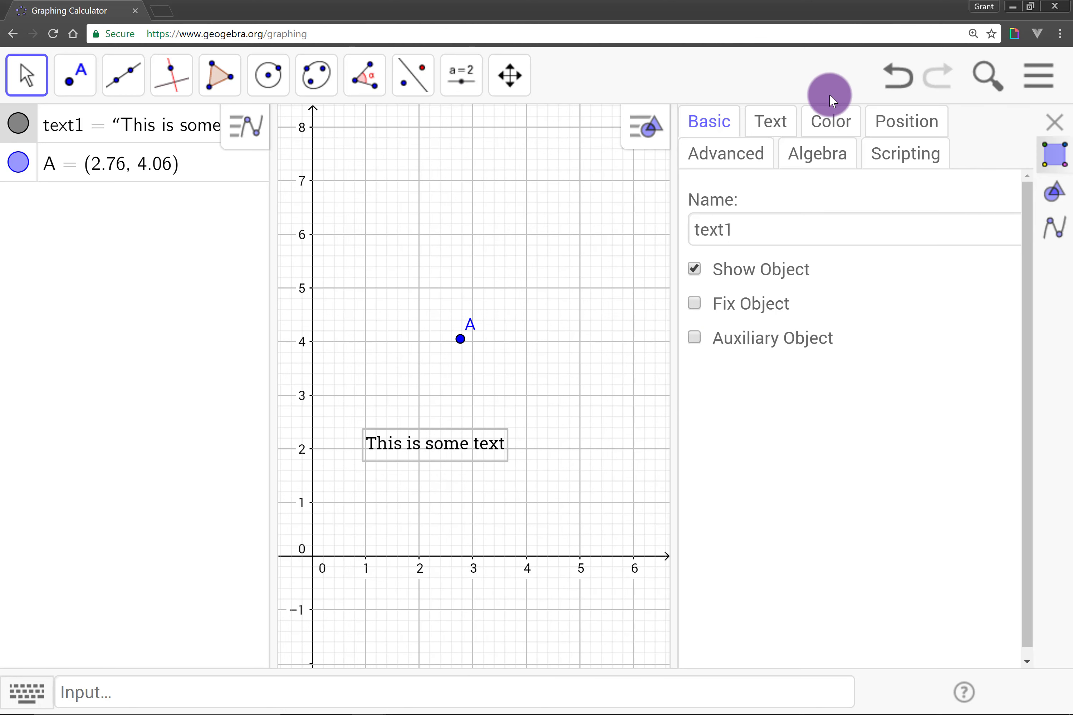
left_click(895, 130)
left_click_drag(858, 201, 786, 200)
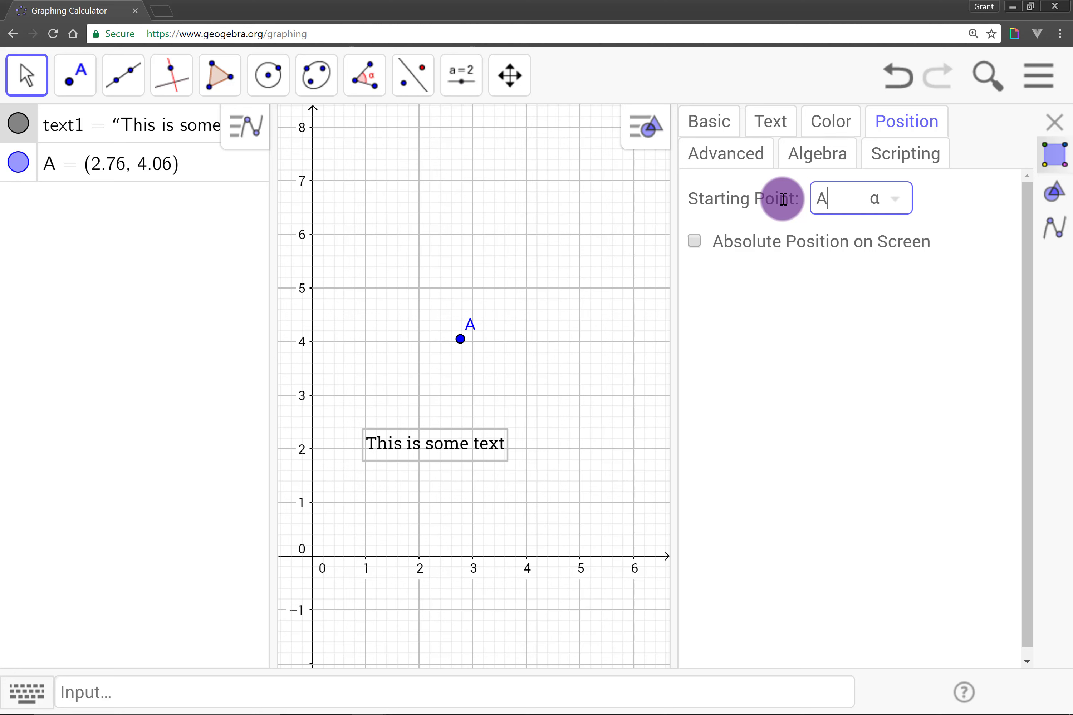
type("A")
key("Return")
left_click(540, 438)
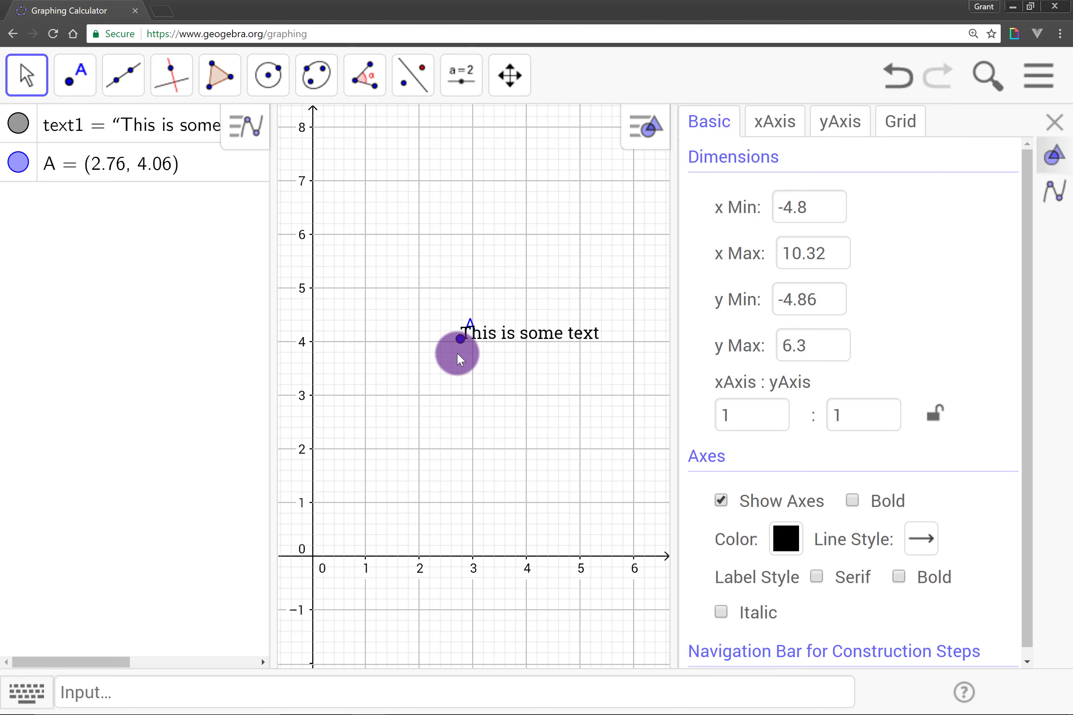
Move point A to about (1.78, 4.66), with the text offset above and to the right of it, and close the properties.
left_click_drag(460, 352, 416, 312)
left_click(433, 367)
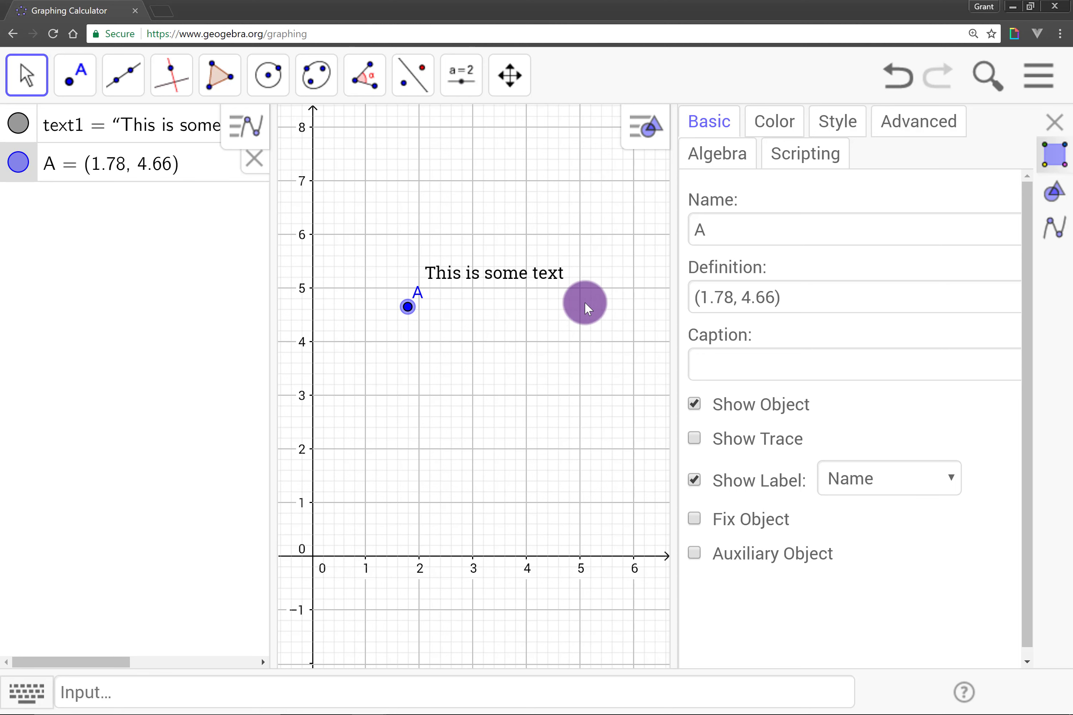
left_click(1055, 136)
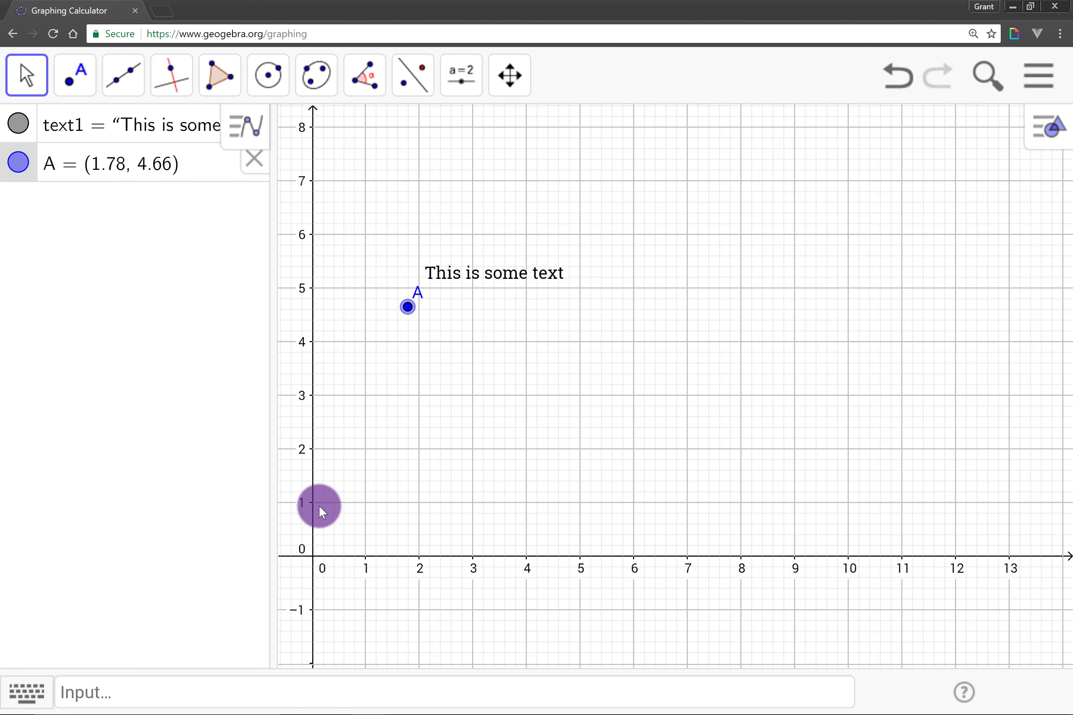
Create a slider n from 0 to 2*pi with an increment of 0.001 using the Slider command.
left_click(323, 683)
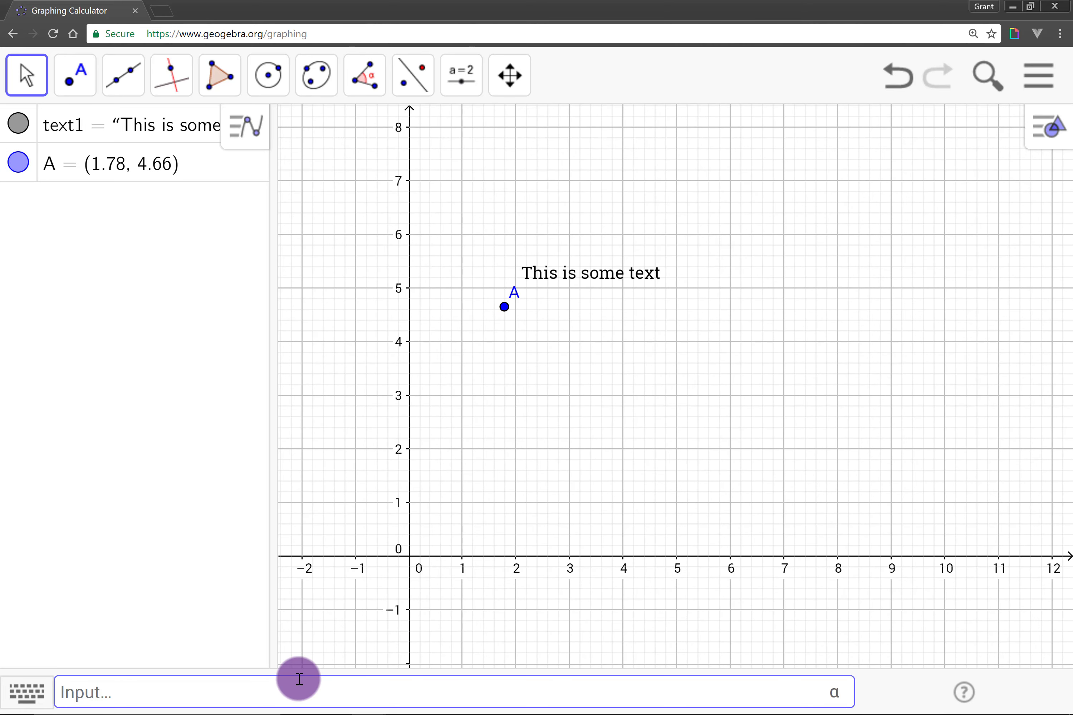
type("n = Slider(0, 2*pi, 0.001")
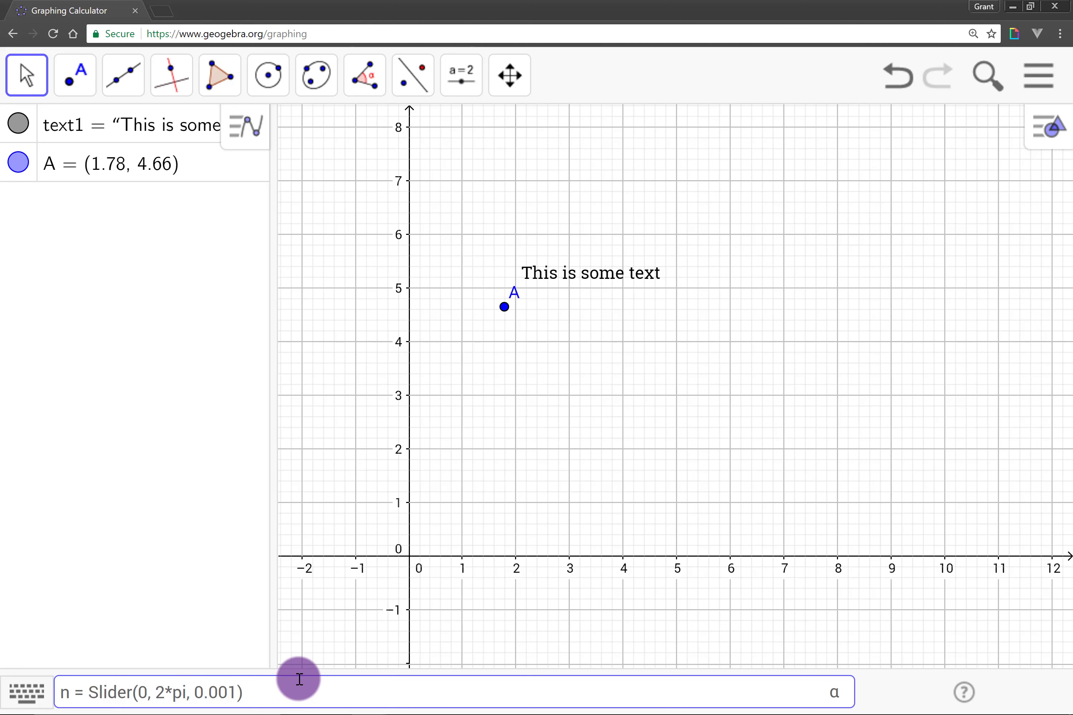
key("Return")
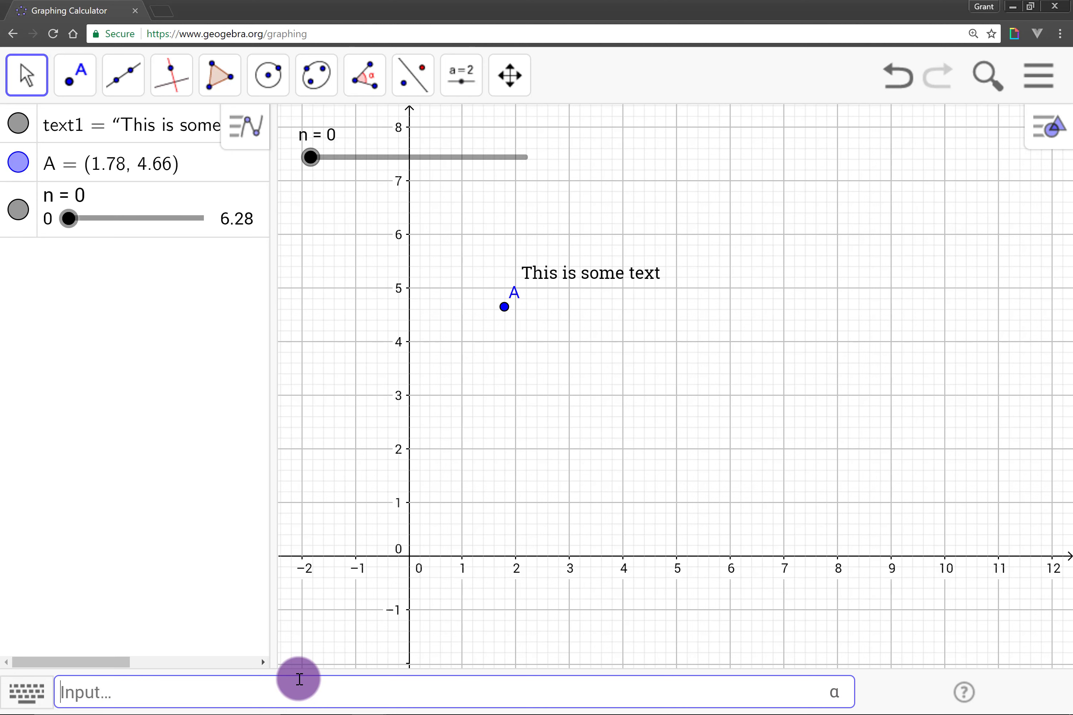
Set the text's starting point to (cos(n), sin(n)) in its object properties and close them.
right_click(567, 275)
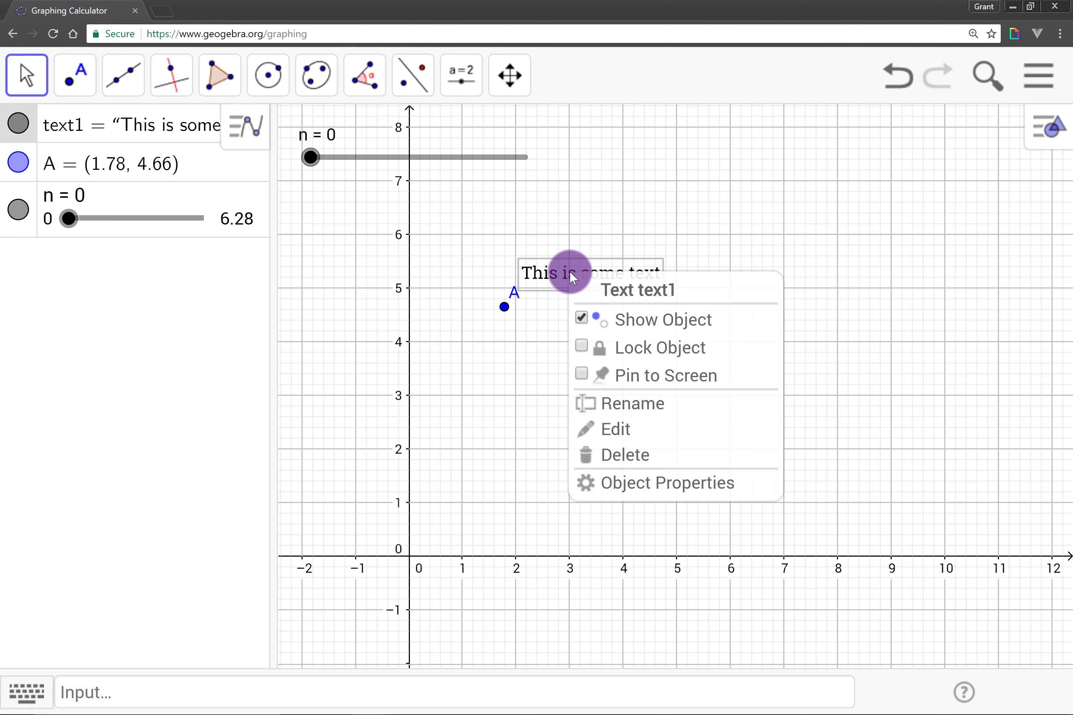
left_click(695, 493)
left_click(882, 132)
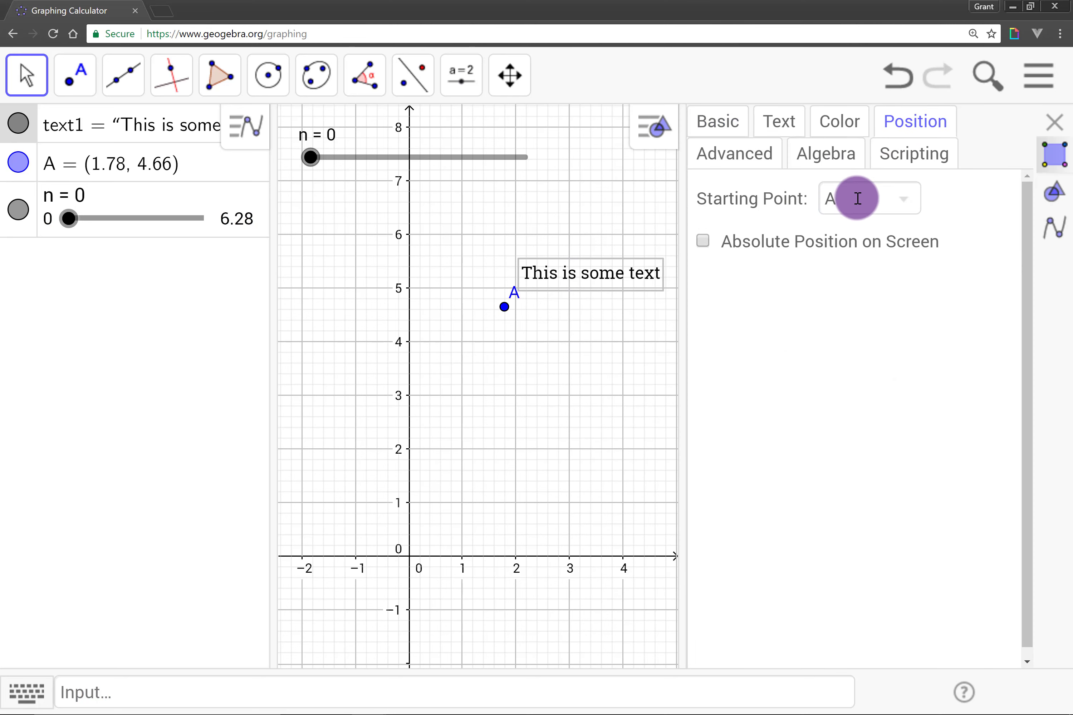
type("(n), sin(n")
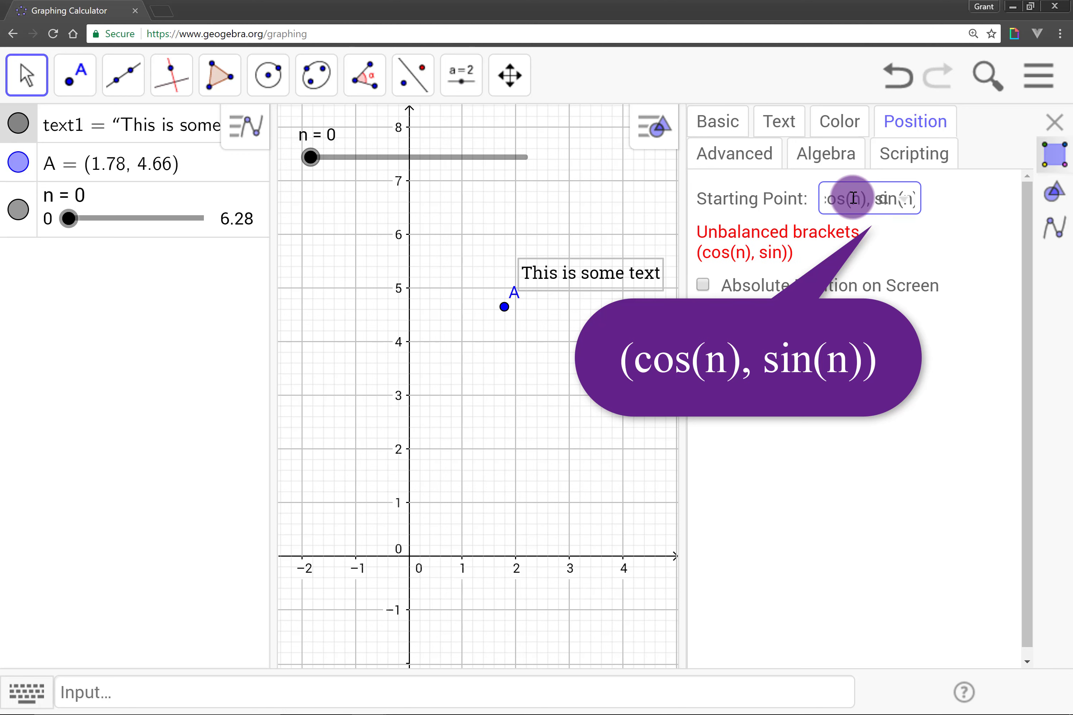
key("Return")
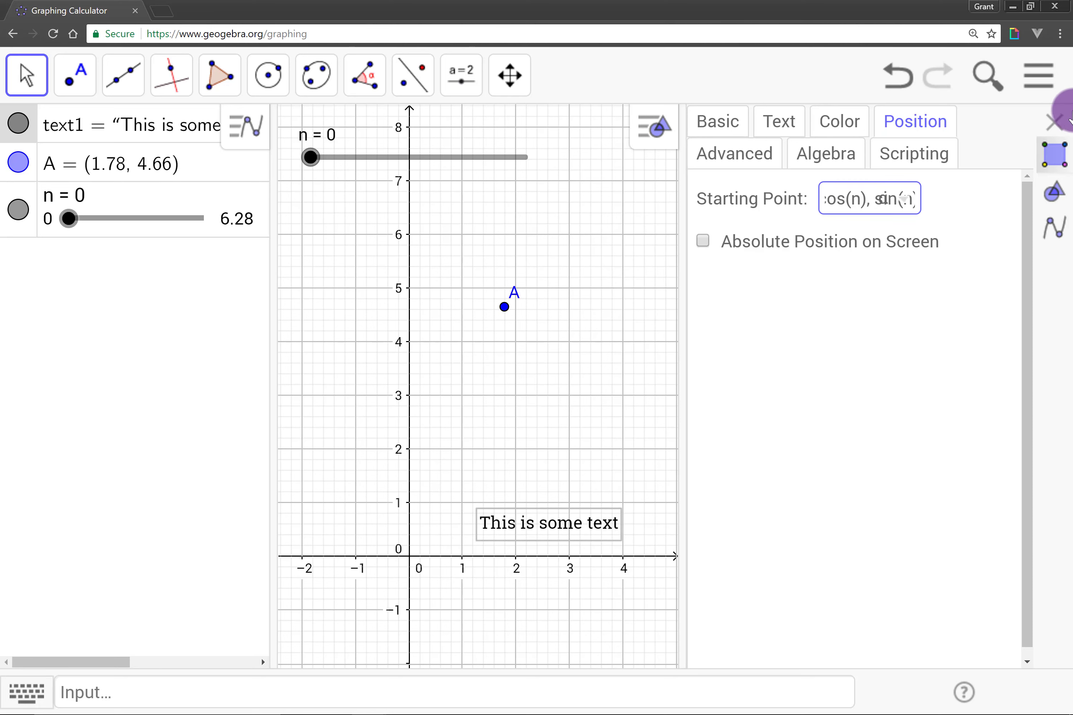
left_click(1053, 122)
Move slider n to check how the text follows it, and return the slider to 0.
left_click(310, 155)
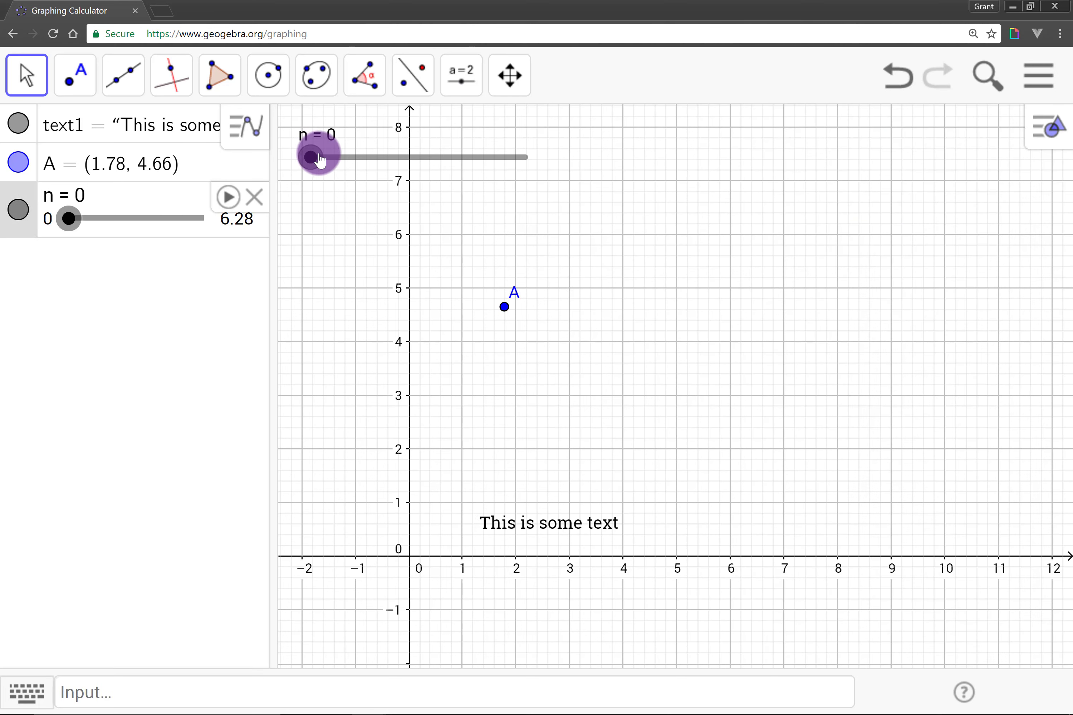
left_click_drag(319, 159, 282, 184)
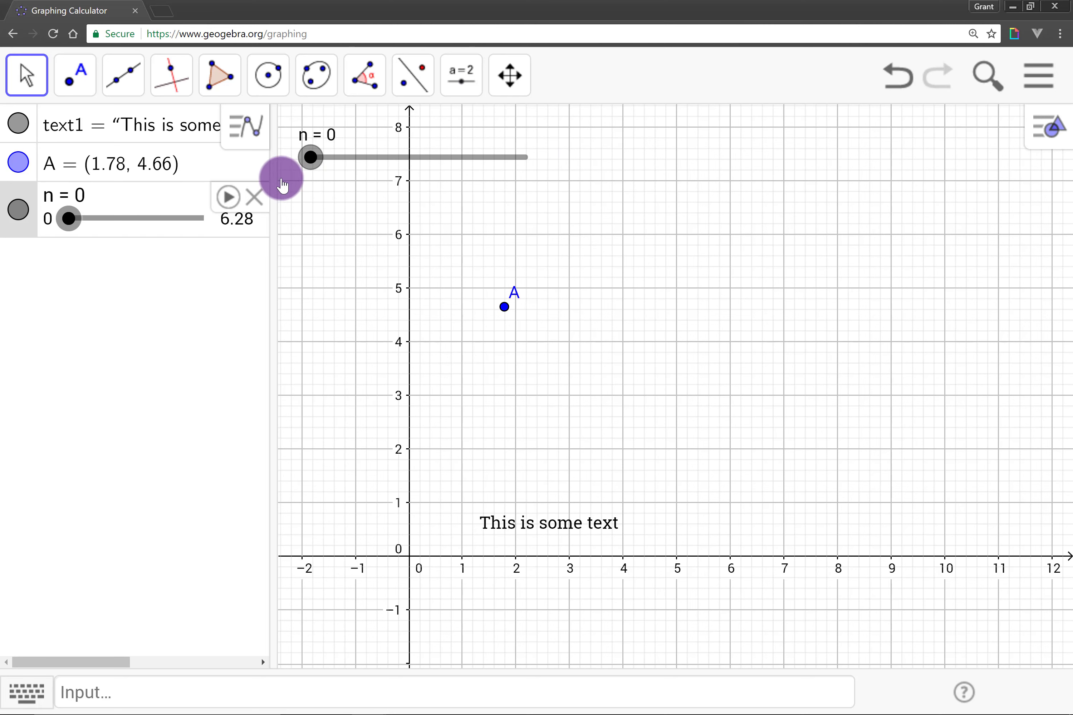